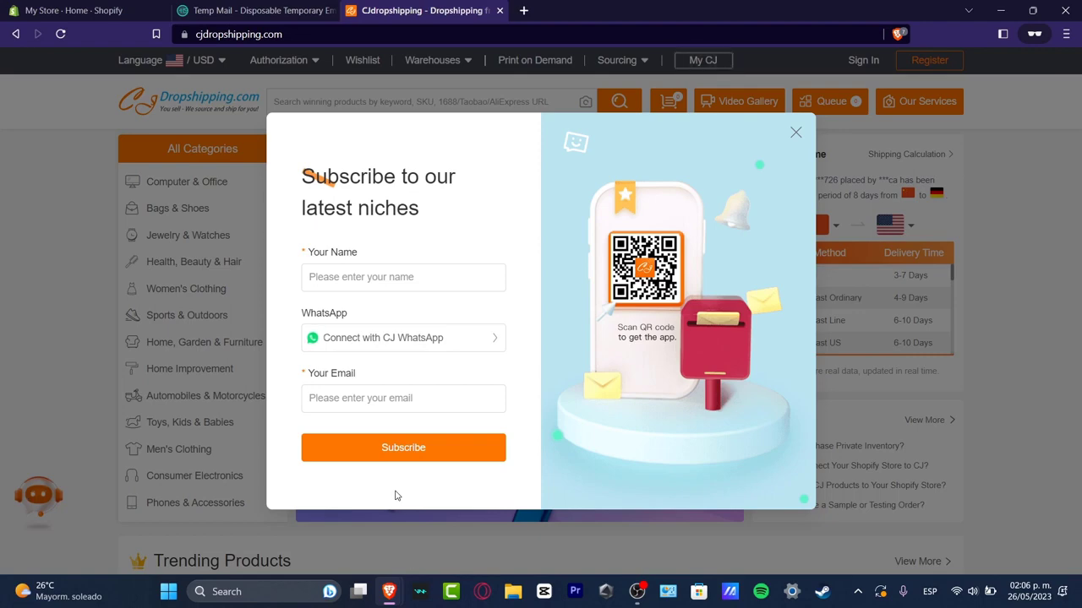
Dismiss the CJdropshipping subscribe popup and browse the Trending Products cards and their prices.
{"action": "left_click", "coordinate": [795, 132]}
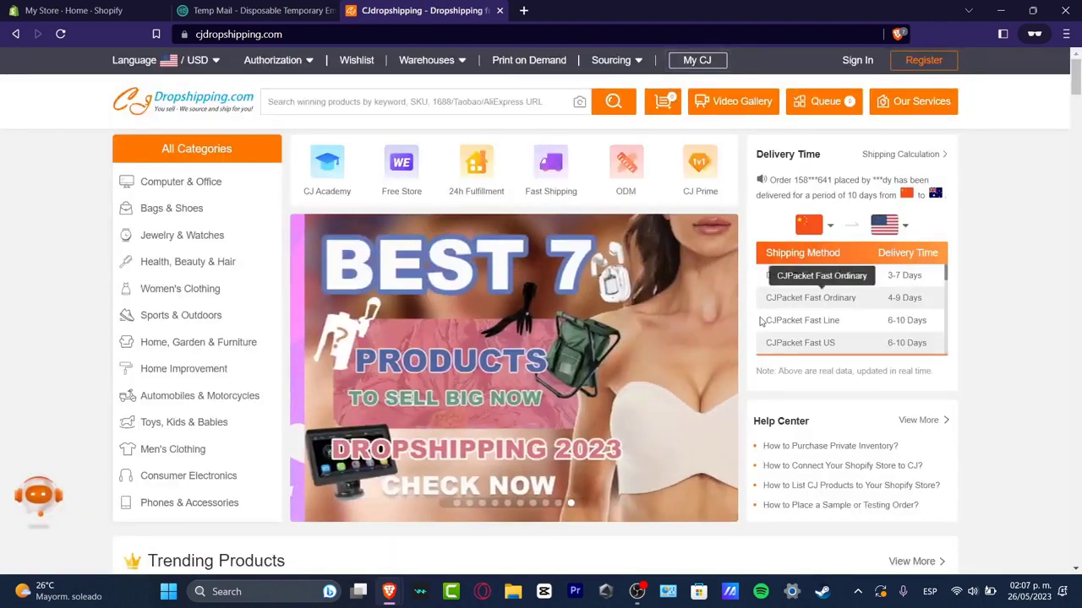
{"action": "scroll", "coordinate": [752, 329], "scroll_direction": "down", "scroll_amount": 3}
{"action": "scroll", "coordinate": [750, 328], "scroll_direction": "down", "scroll_amount": 3}
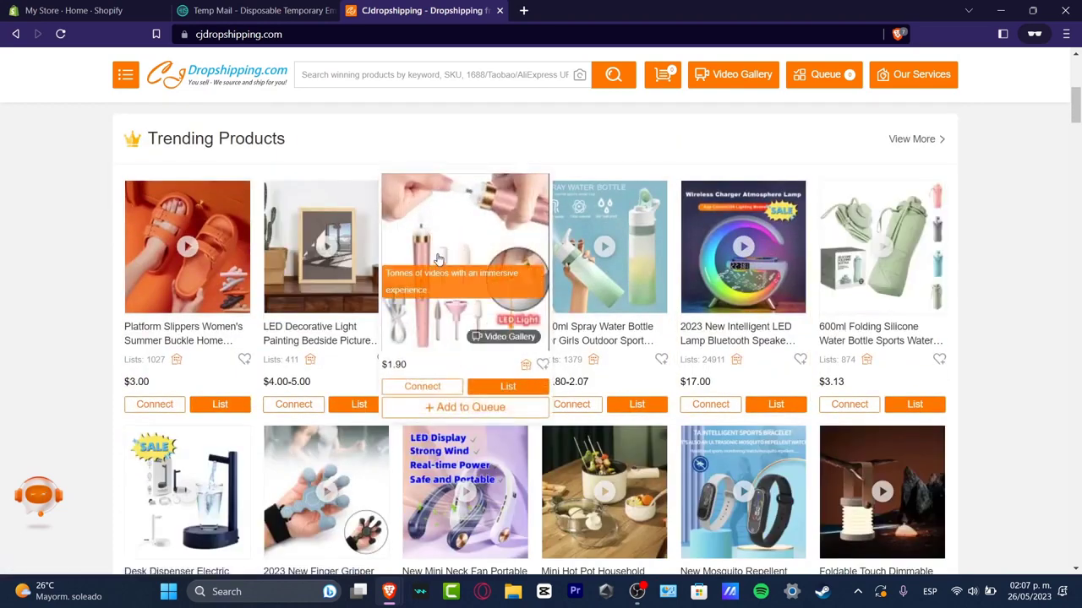
{"action": "mouse_move", "coordinate": [463, 306]}
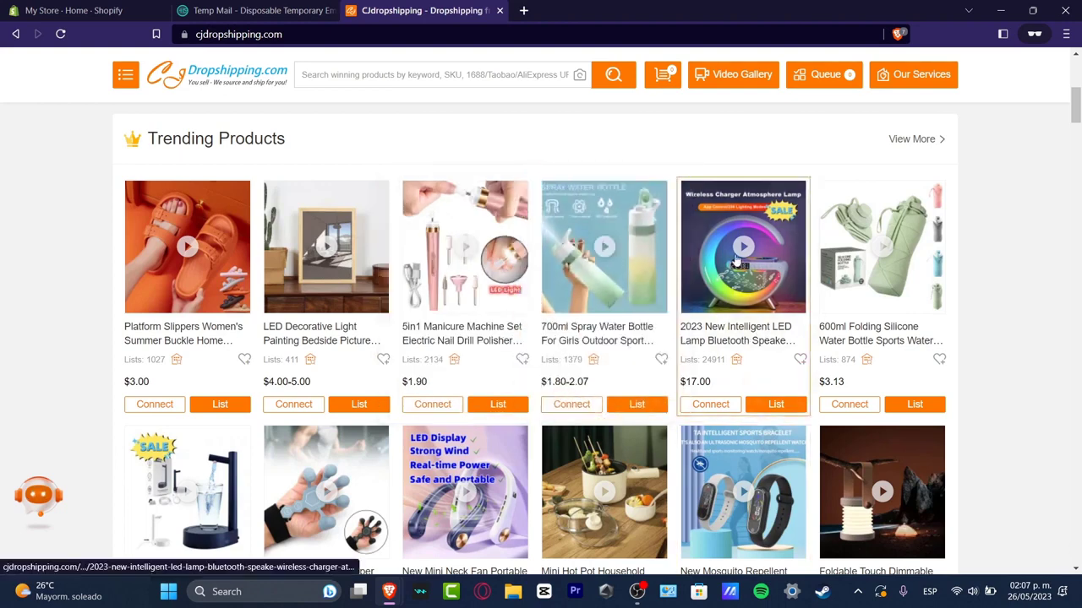
{"action": "mouse_move", "coordinate": [686, 390]}
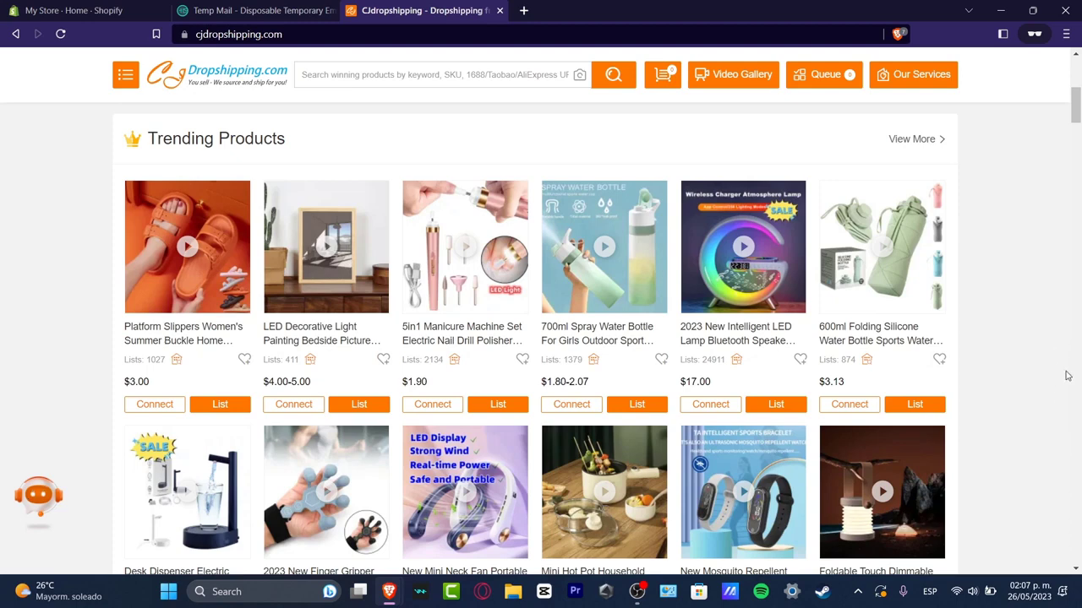
Open the Shopify admin's Online Store Themes page, with Dawn as the current theme.
{"action": "left_click", "coordinate": [81, 10]}
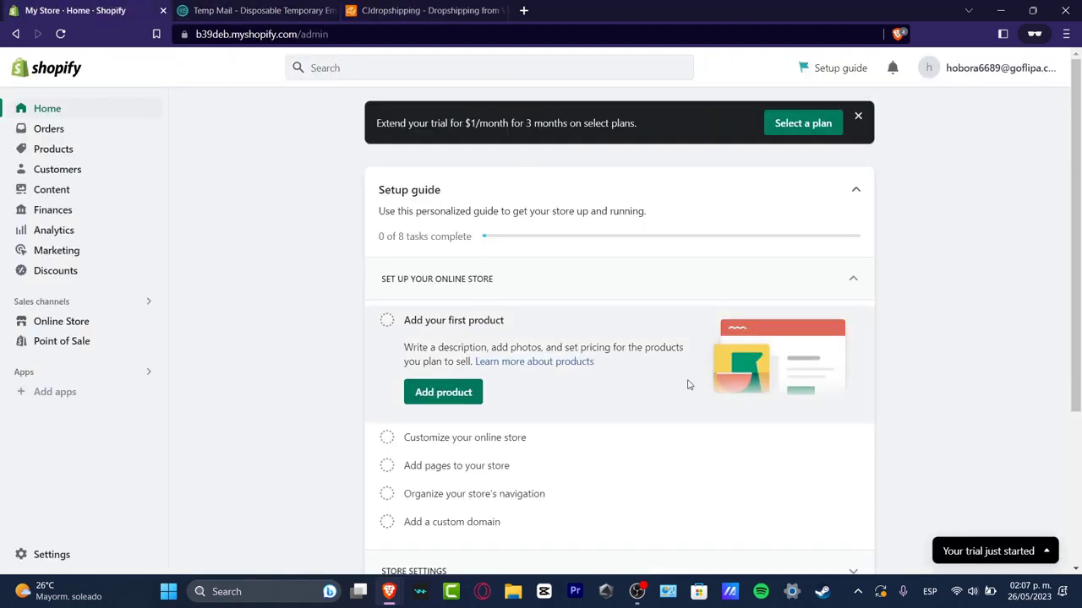
{"action": "scroll", "coordinate": [751, 403], "scroll_direction": "down", "scroll_amount": 2}
{"action": "scroll", "coordinate": [749, 403], "scroll_direction": "up", "scroll_amount": 2}
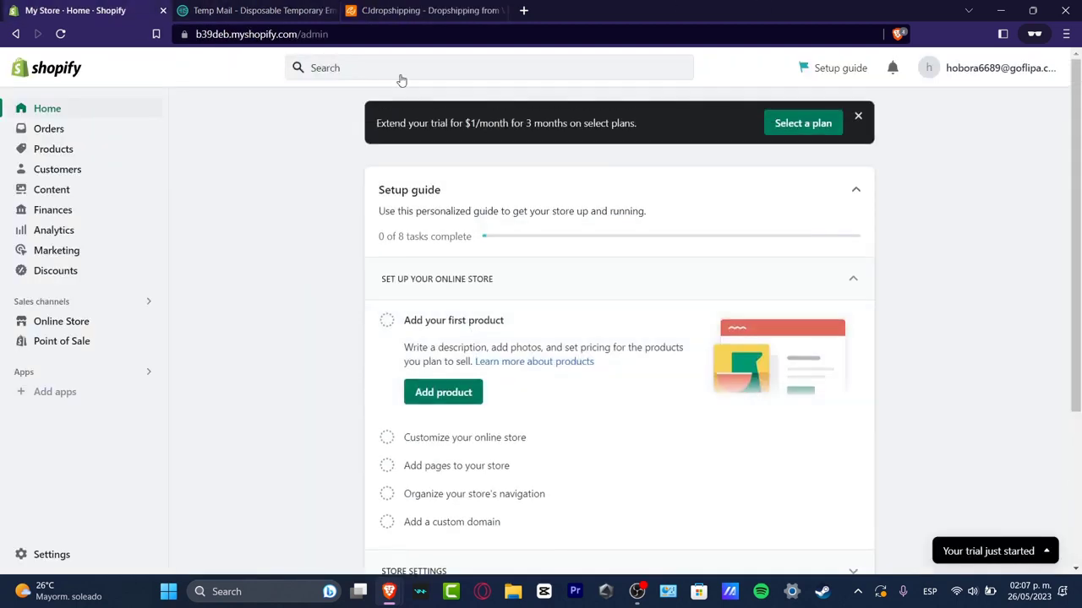
{"action": "left_click", "coordinate": [73, 327]}
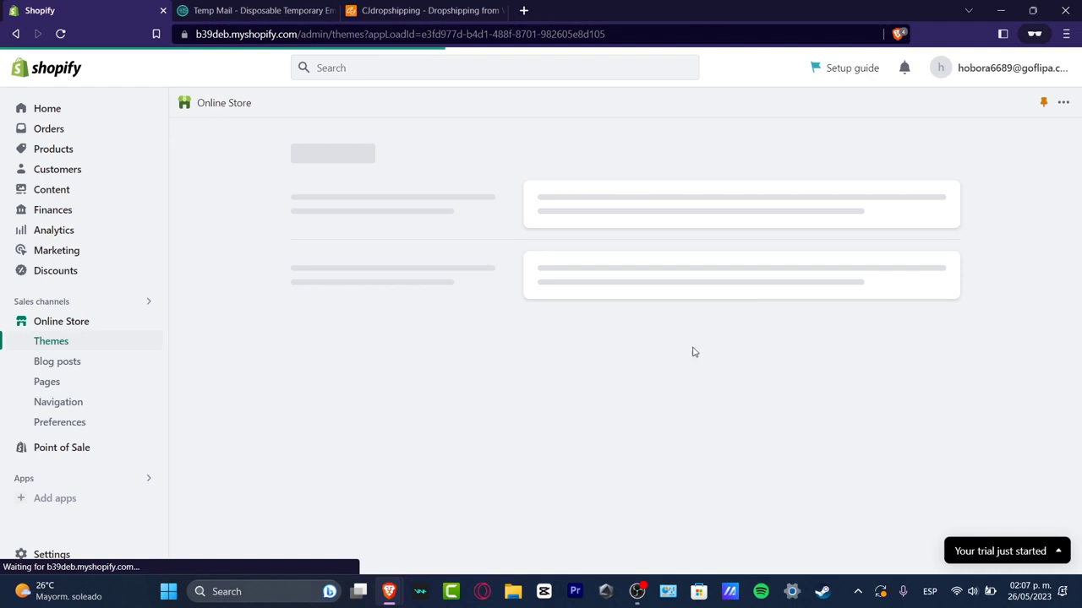
Look over the theme library, then go back to the CJdropshipping home page.
{"action": "left_click", "coordinate": [363, 11]}
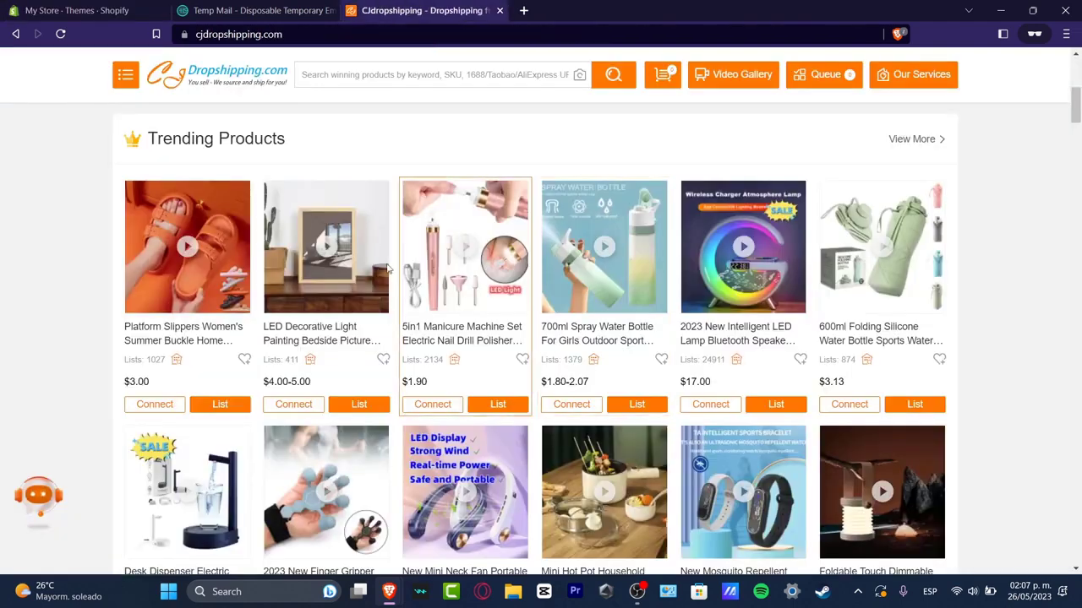
{"action": "left_click", "coordinate": [84, 7]}
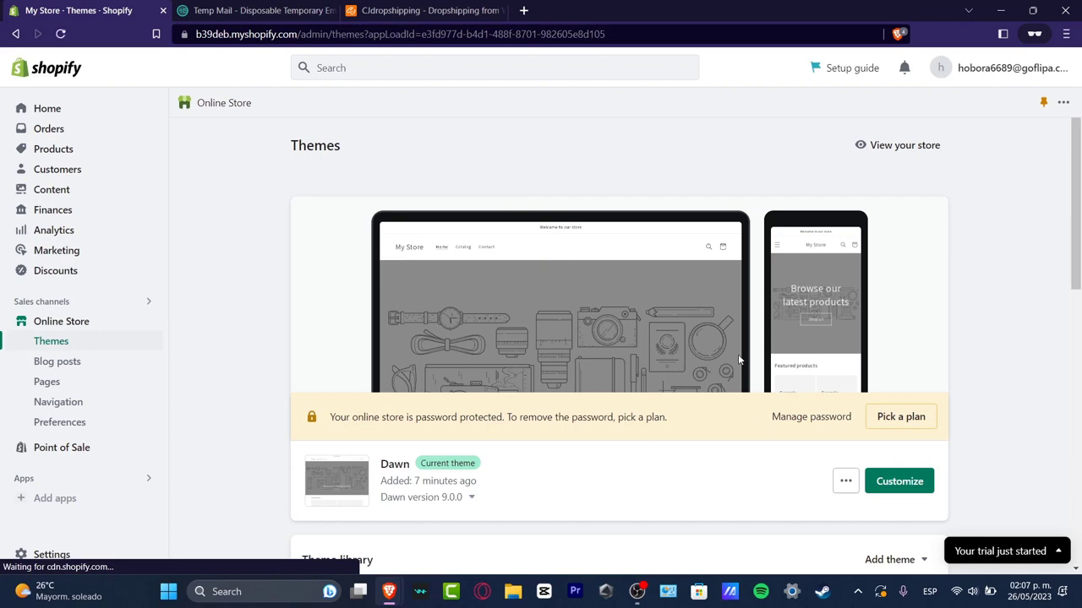
{"action": "scroll", "coordinate": [739, 360], "scroll_direction": "down", "scroll_amount": 8}
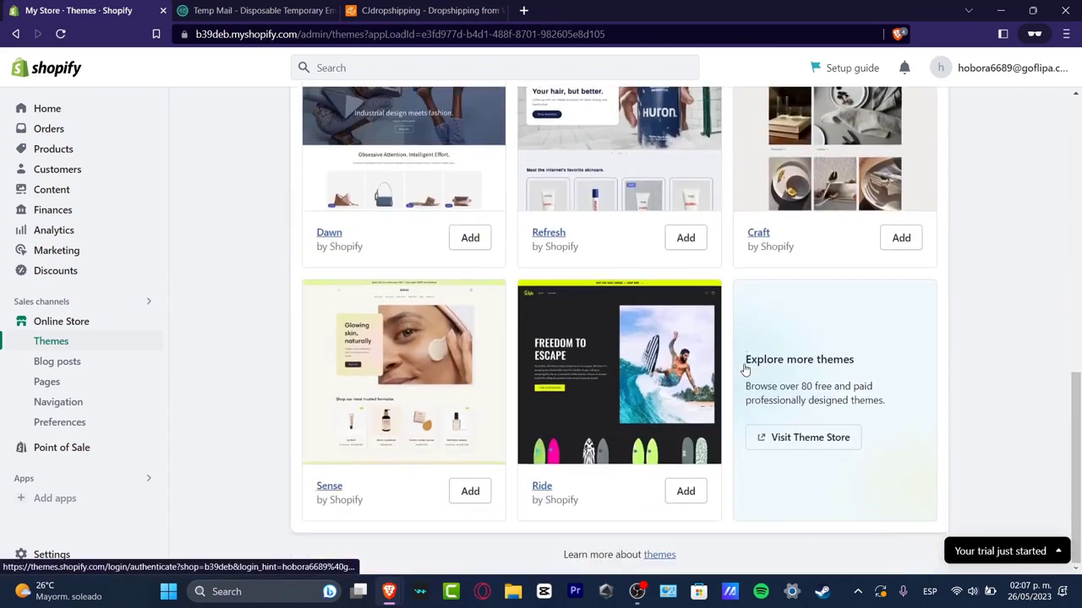
{"action": "scroll", "coordinate": [745, 369], "scroll_direction": "up", "scroll_amount": 8}
{"action": "left_click", "coordinate": [423, 10]}
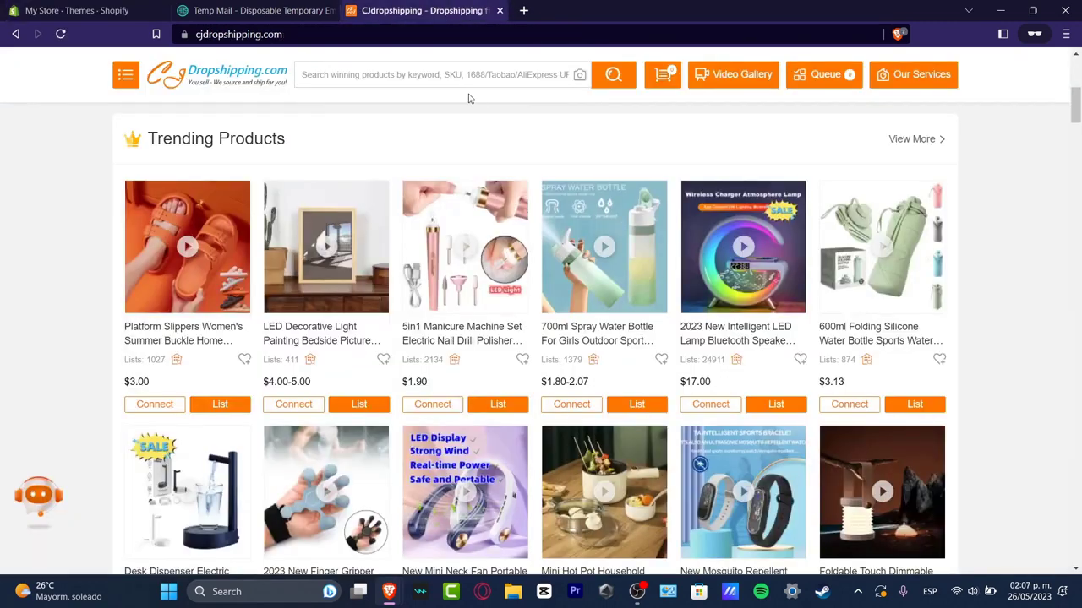
{"action": "scroll", "coordinate": [743, 187], "scroll_direction": "up", "scroll_amount": 5}
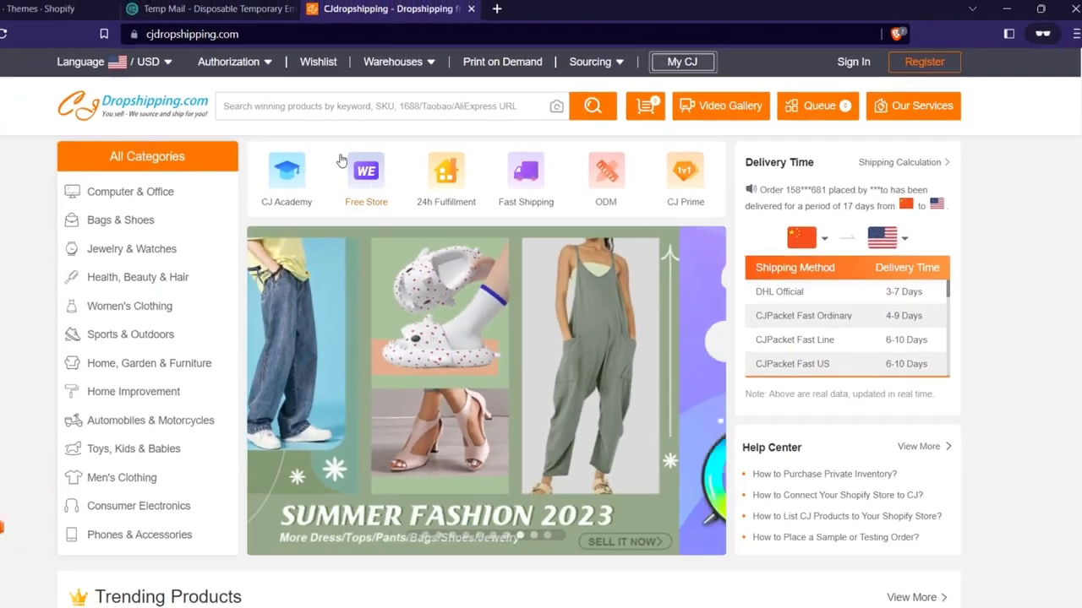
Browse the supported platforms under CJdropshipping's Authorization menu, then return to Shopify Themes.
{"action": "mouse_move", "coordinate": [330, 71]}
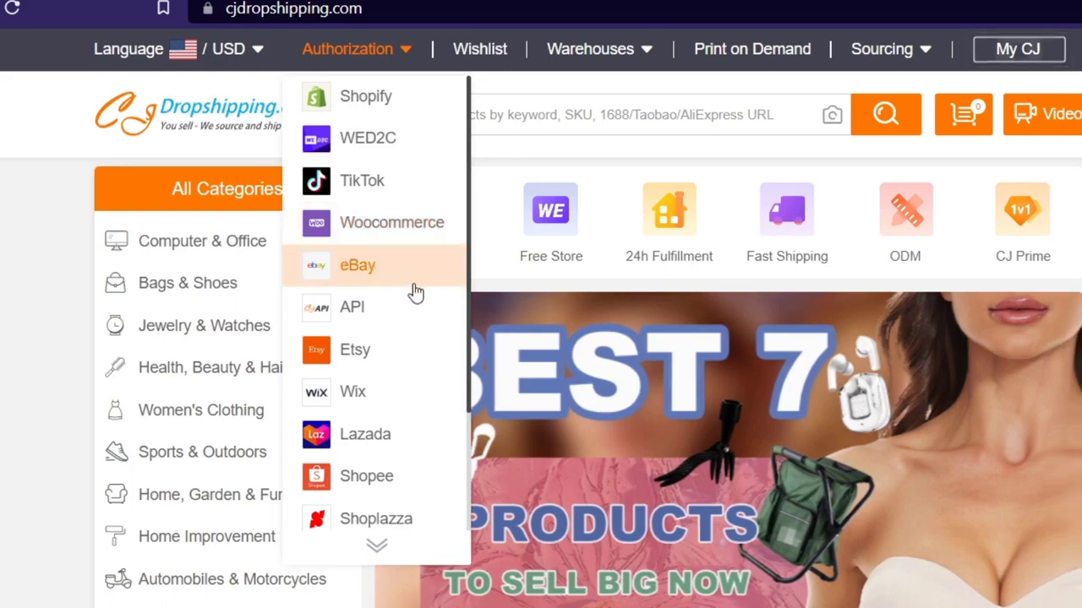
{"action": "scroll", "coordinate": [414, 447], "scroll_direction": "down", "scroll_amount": 3}
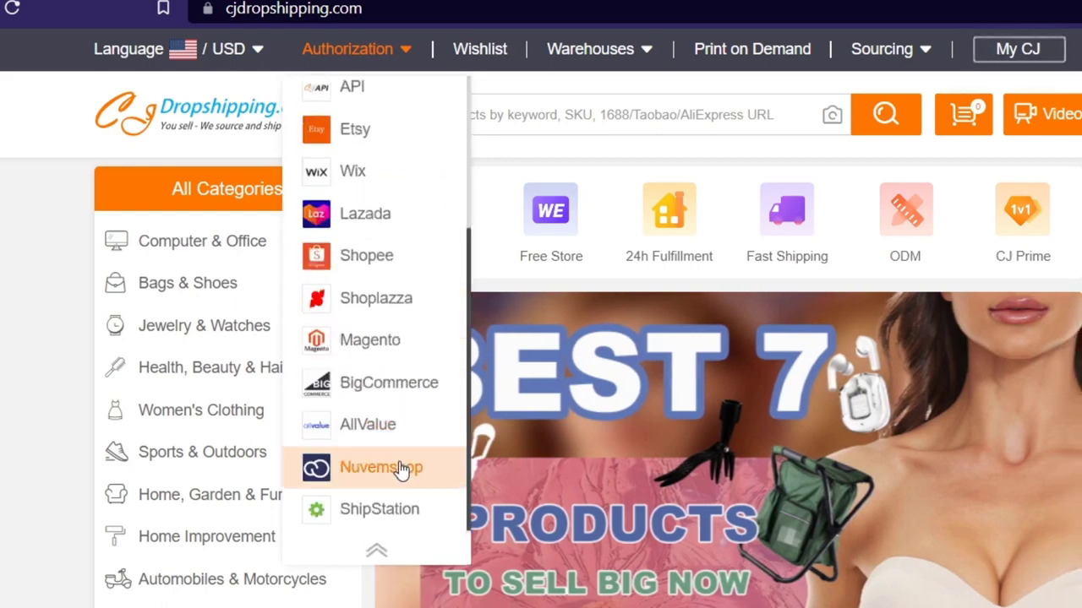
{"action": "scroll", "coordinate": [406, 469], "scroll_direction": "down", "scroll_amount": 5}
{"action": "scroll", "coordinate": [389, 414], "scroll_direction": "up", "scroll_amount": 5}
{"action": "mouse_move", "coordinate": [348, 53]}
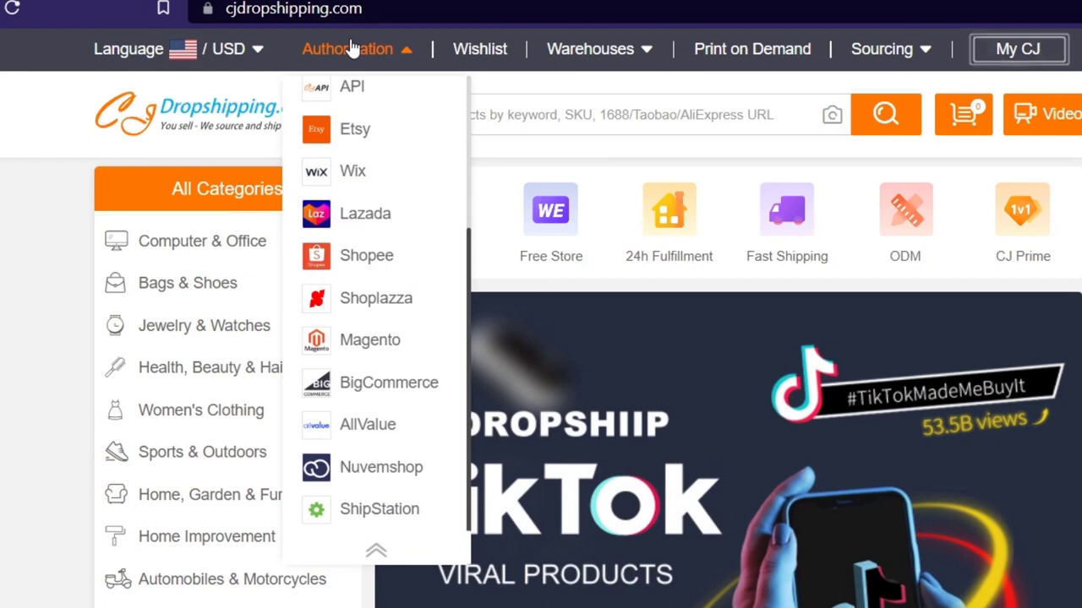
{"action": "scroll", "coordinate": [431, 262], "scroll_direction": "up", "scroll_amount": 3}
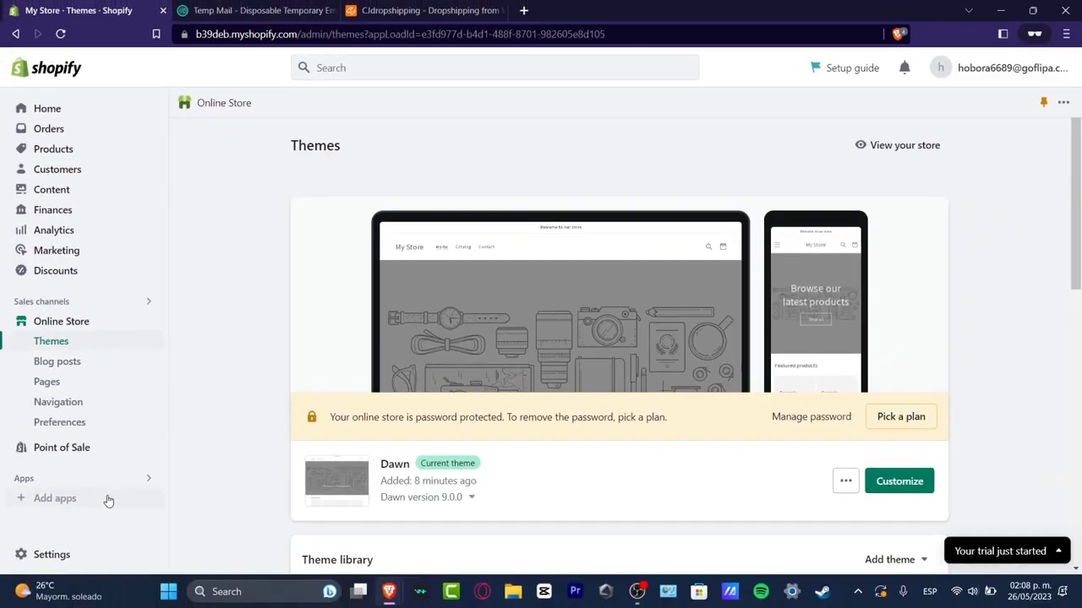
Open the full Shopify App Store from Add apps and search it for 'cj drop'.
{"action": "left_click", "coordinate": [108, 501]}
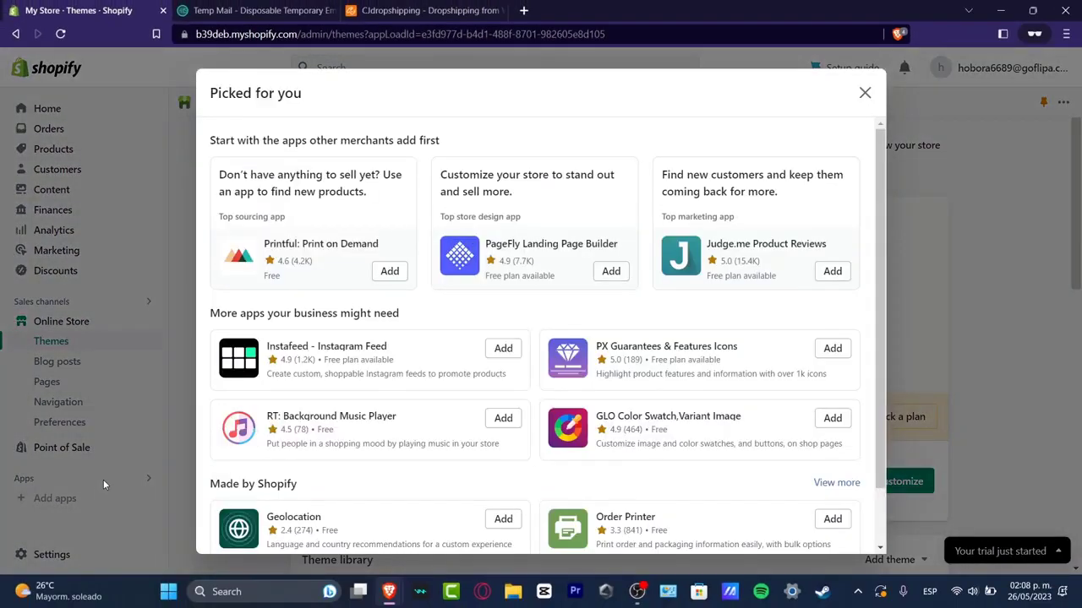
{"action": "scroll", "coordinate": [512, 346], "scroll_direction": "down", "scroll_amount": 2}
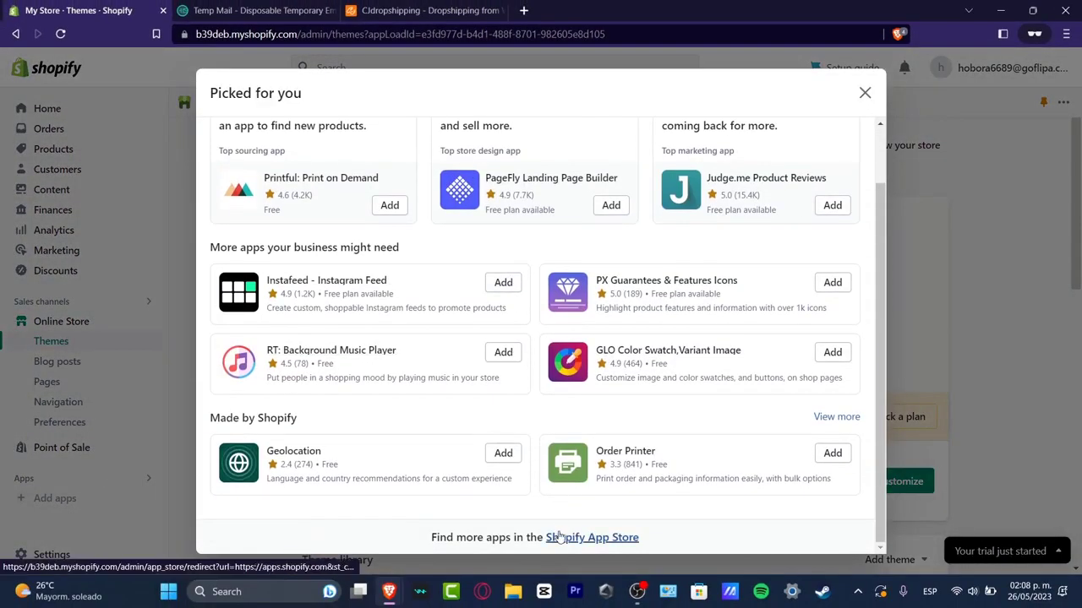
{"action": "left_click", "coordinate": [557, 539]}
{"action": "left_click", "coordinate": [560, 11]}
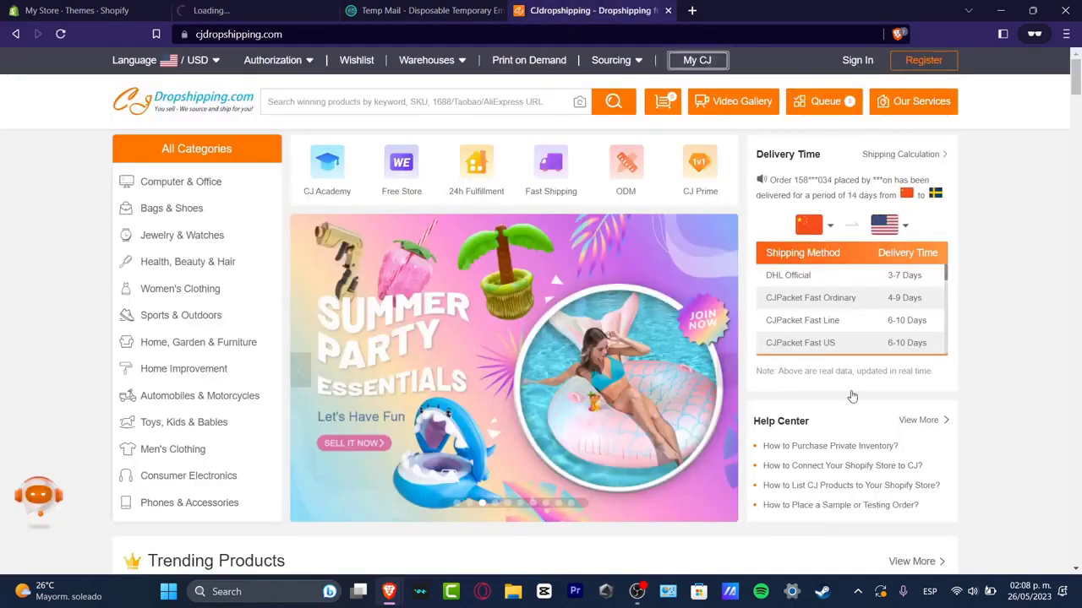
{"action": "left_click", "coordinate": [218, 10]}
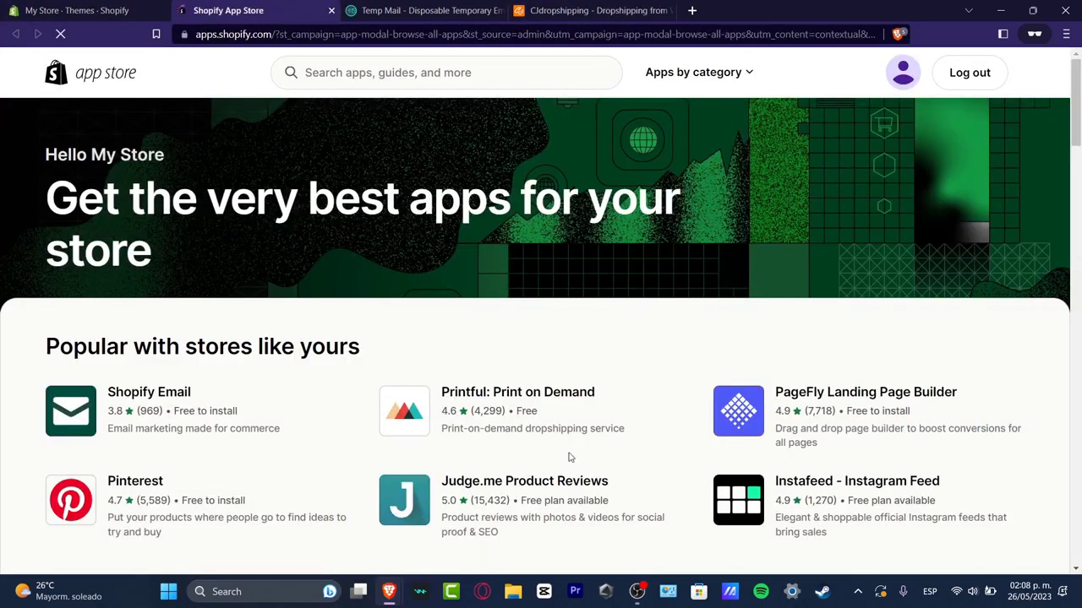
{"action": "left_click", "coordinate": [456, 74]}
{"action": "type", "text": "cj"}
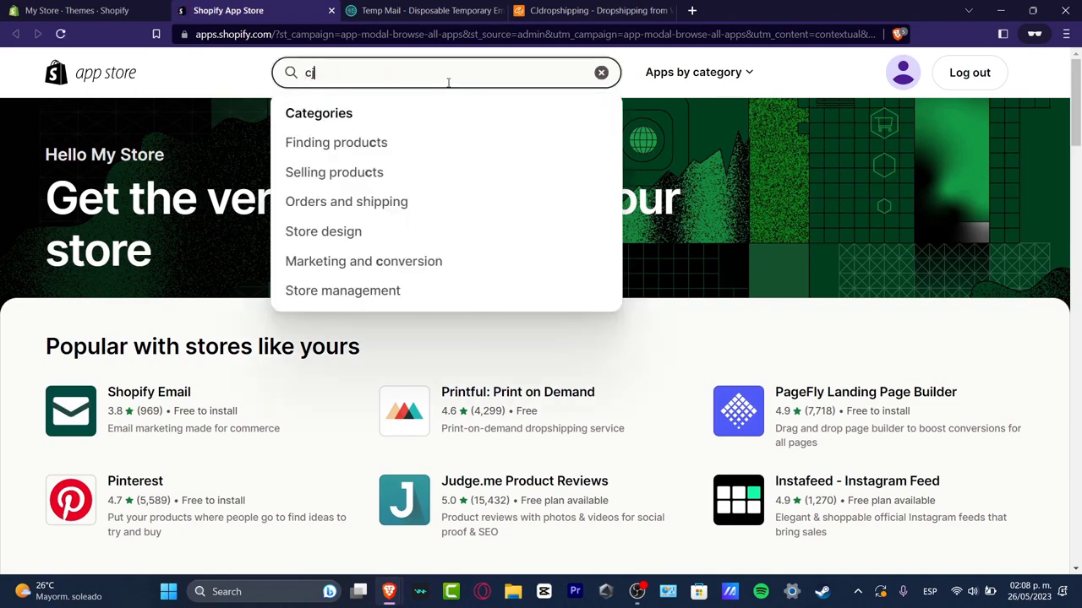
{"action": "type", "text": " dr"}
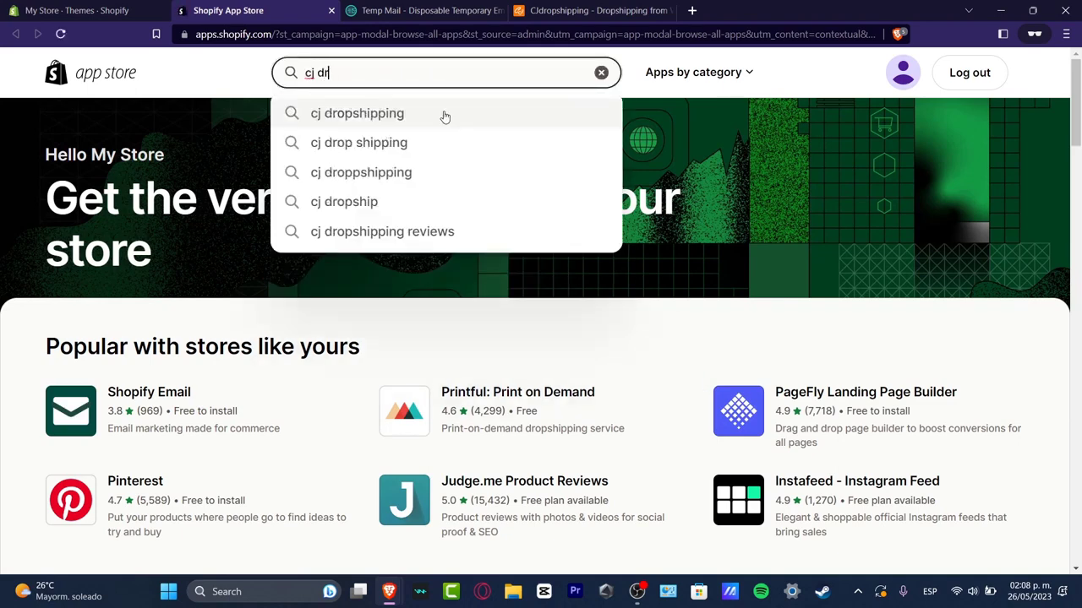
{"action": "type", "text": "op"}
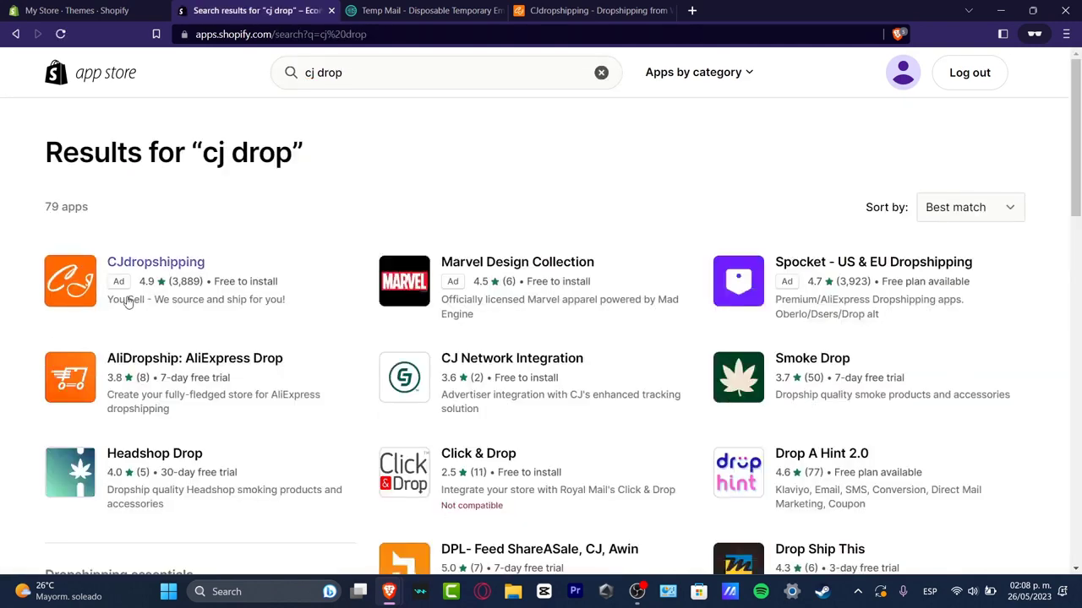
Install the CJdropshipping app on the store and choose to register a new CJ account.
{"action": "left_click", "coordinate": [185, 265]}
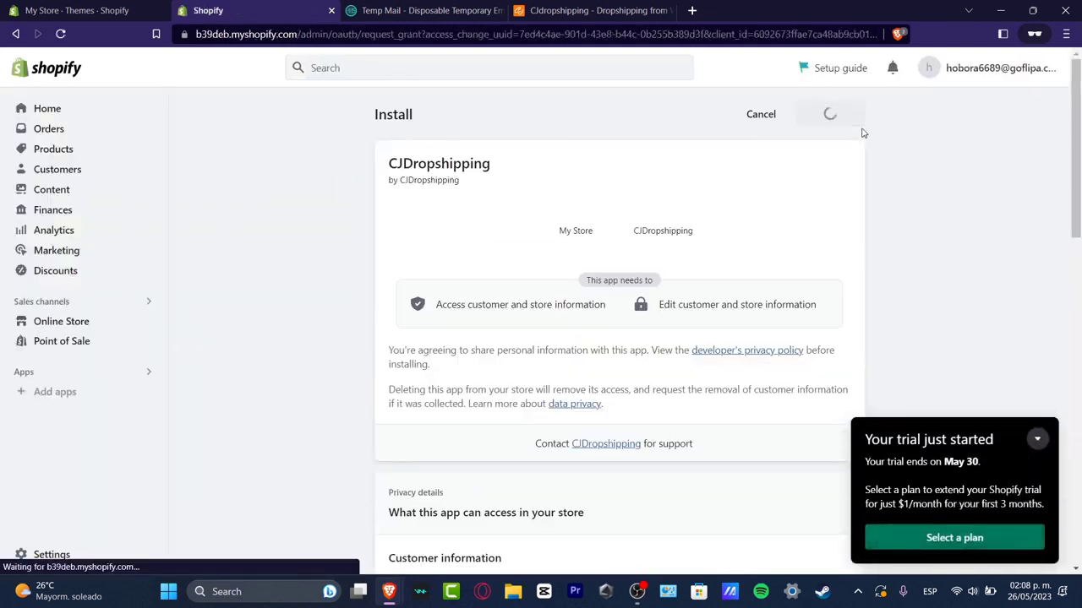
{"action": "left_click", "coordinate": [832, 120]}
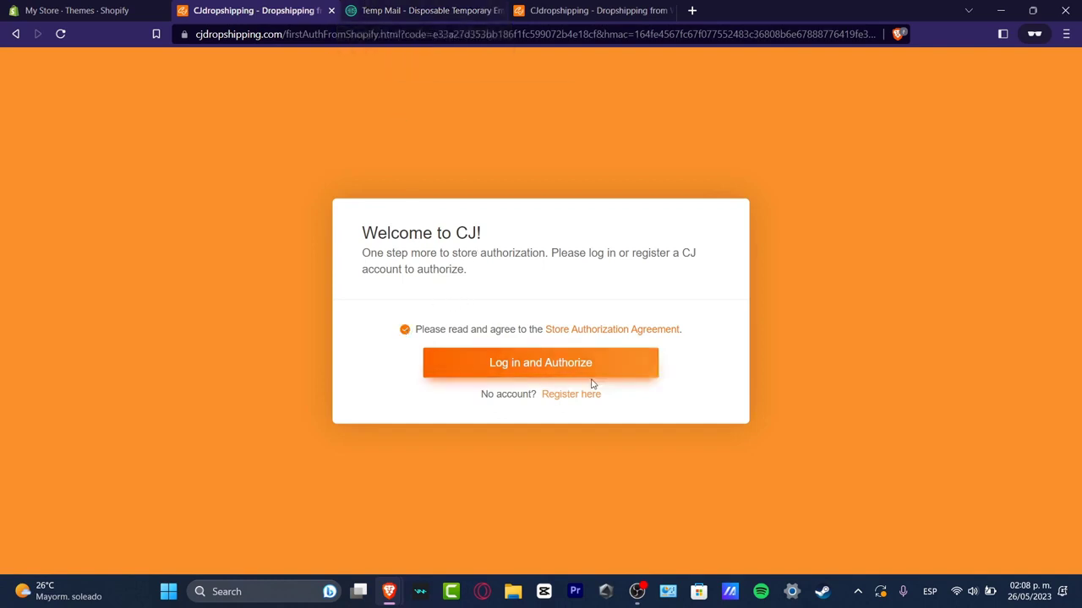
{"action": "left_click", "coordinate": [591, 398]}
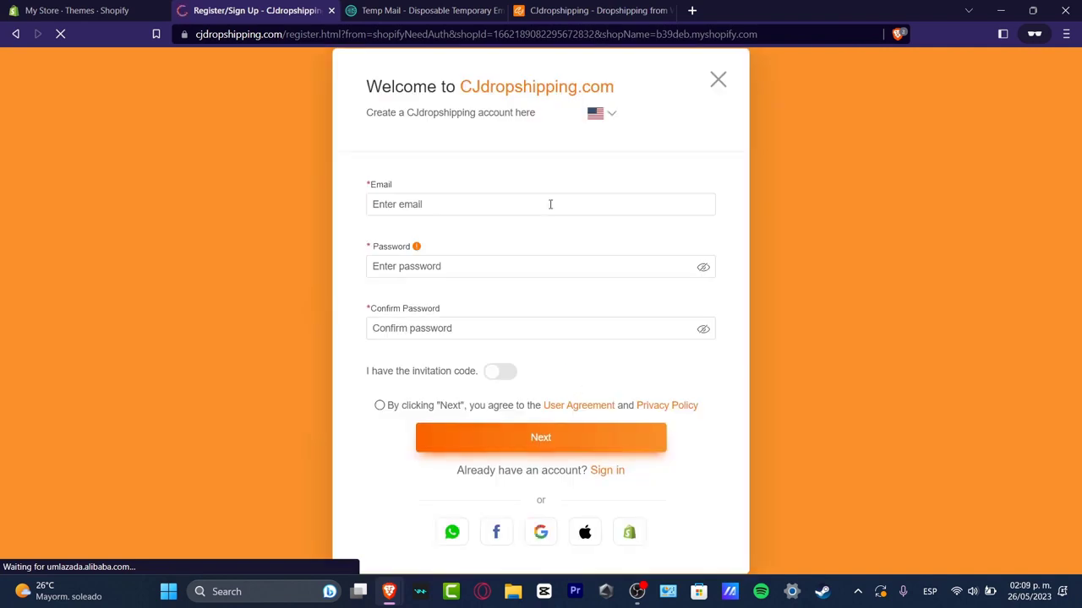
Enter the account e-mail, password and password confirmation, then continue the sign-up.
{"action": "key", "text": "ctrl+v"}
{"action": "type", "text": "a"}
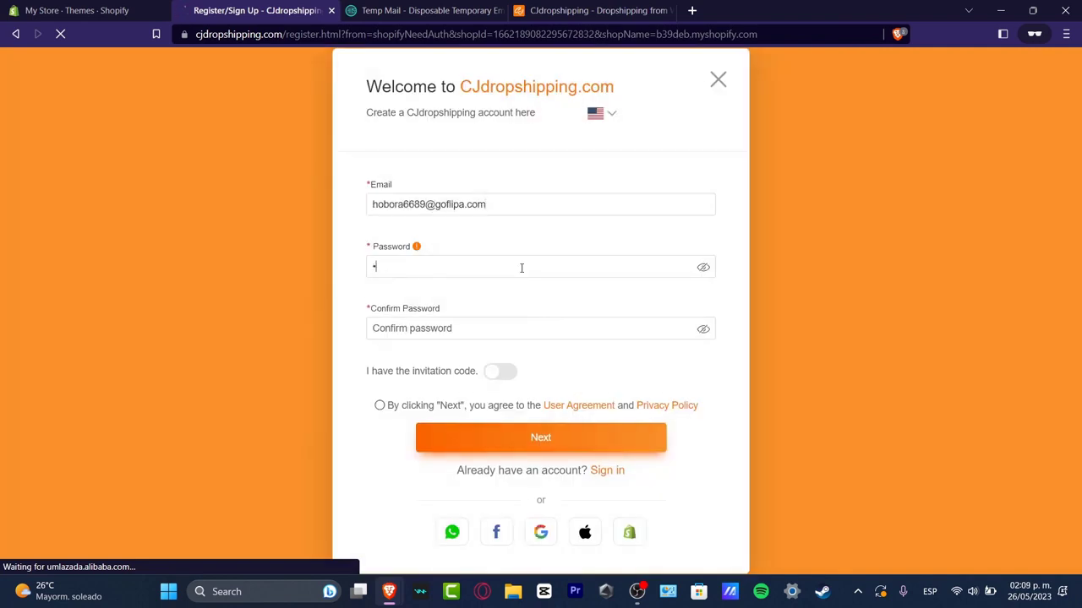
{"action": "type", "text": "aaaaaaa"}
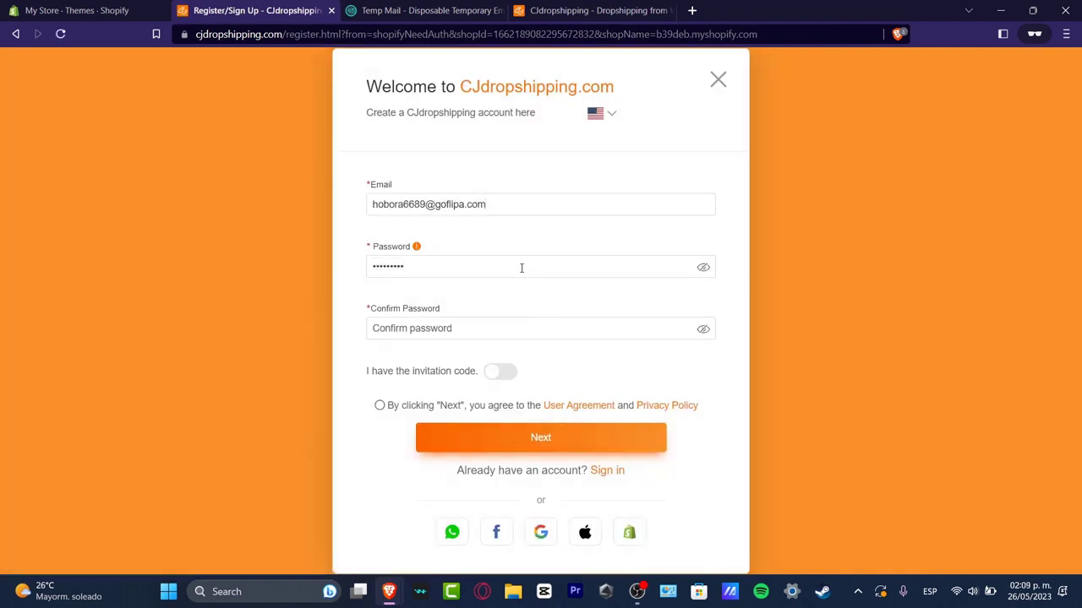
{"action": "left_click", "coordinate": [491, 319]}
{"action": "type", "text": "a"}
{"action": "left_click", "coordinate": [76, 10]}
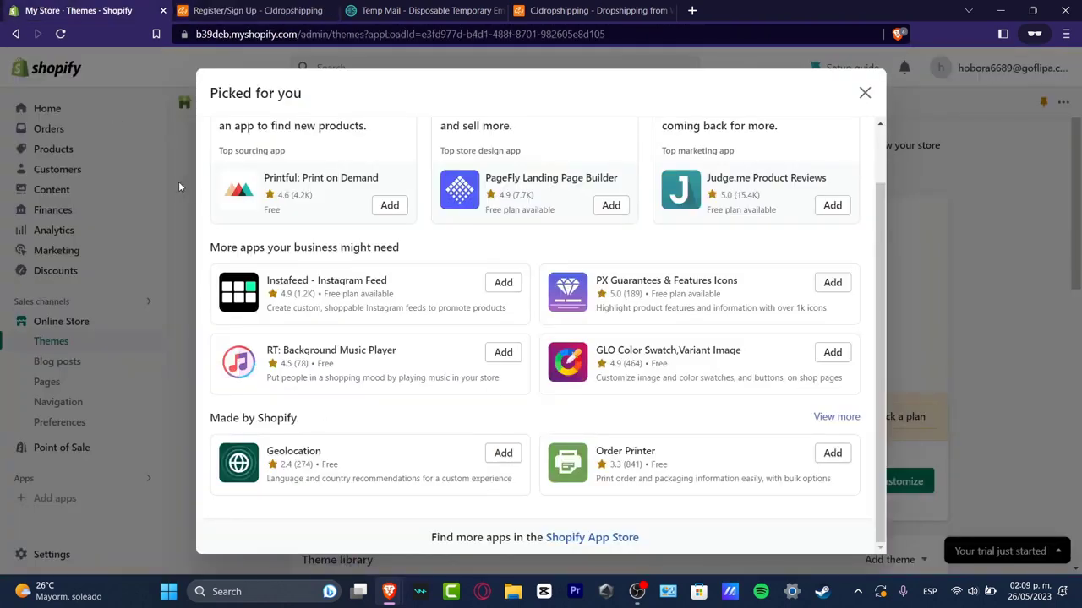
{"action": "left_click", "coordinate": [239, 9]}
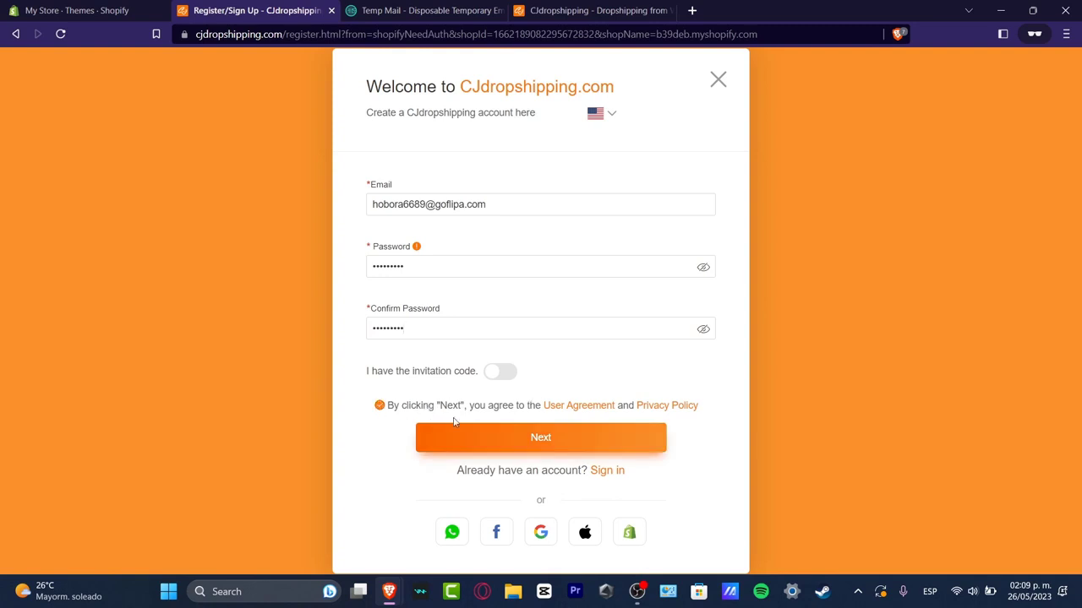
{"action": "left_click", "coordinate": [484, 428]}
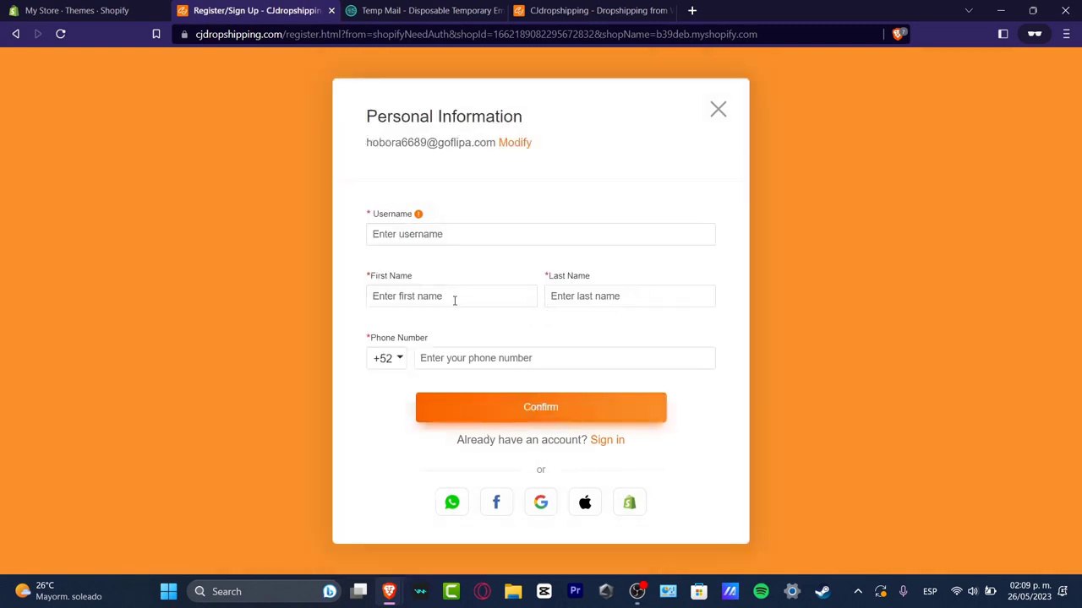
Fill in the username, first and last name, and phone number, then confirm.
{"action": "left_click", "coordinate": [449, 234]}
{"action": "type", "text": "xpress3432"}
{"action": "left_click", "coordinate": [513, 297]}
{"action": "left_click", "coordinate": [486, 325]}
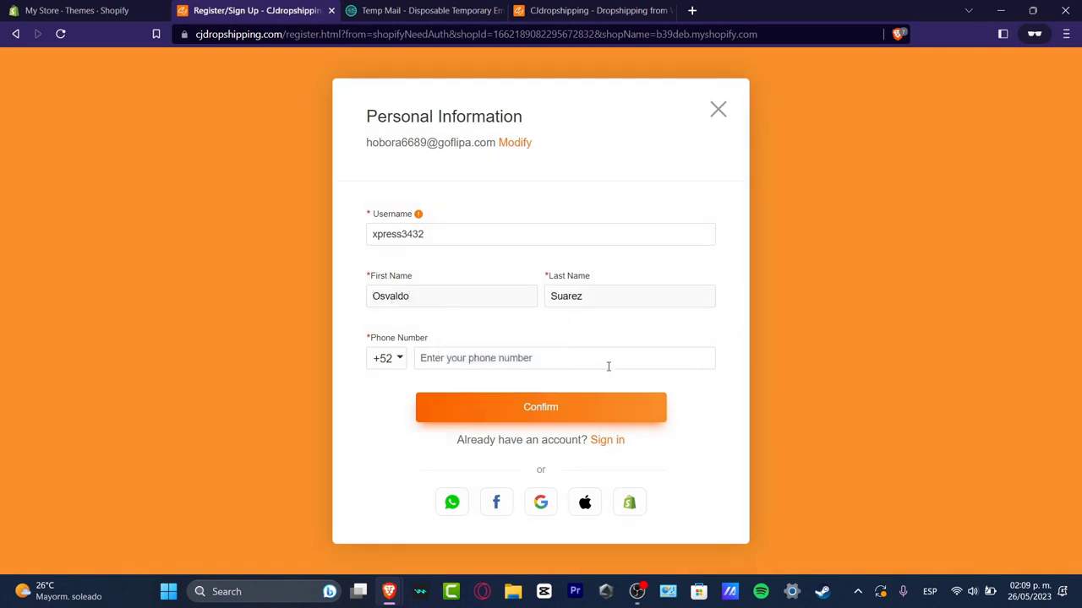
{"action": "type", "text": "554647484"}
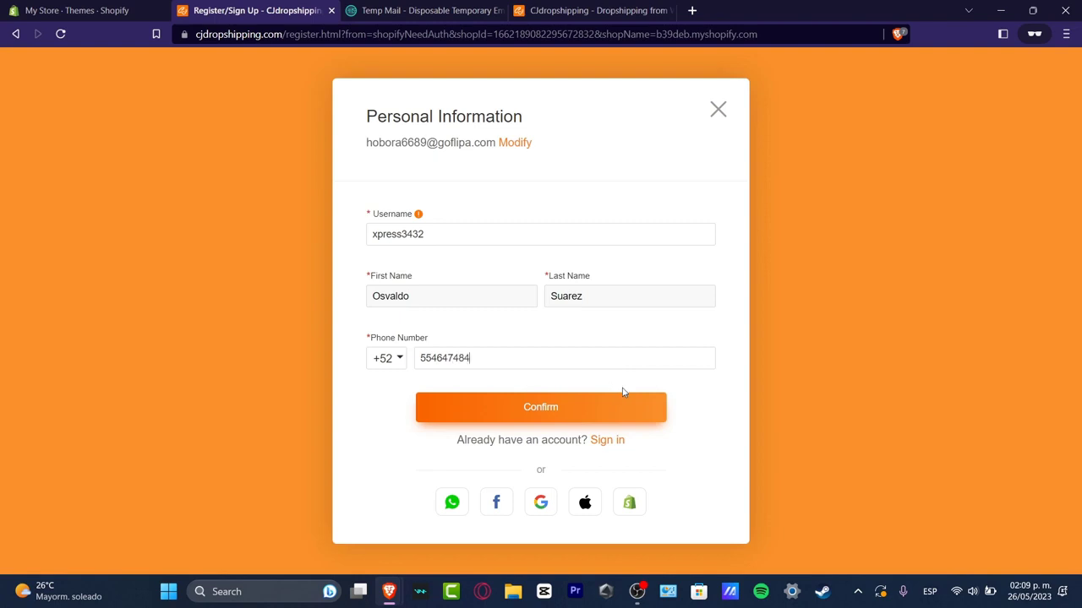
{"action": "type", "text": "9"}
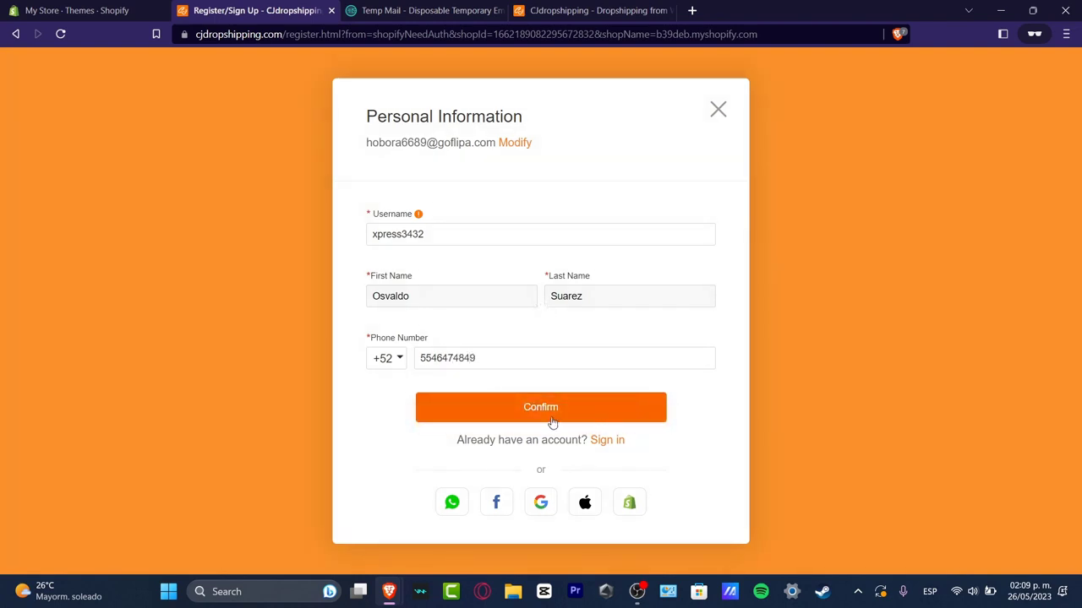
{"action": "left_click", "coordinate": [552, 419]}
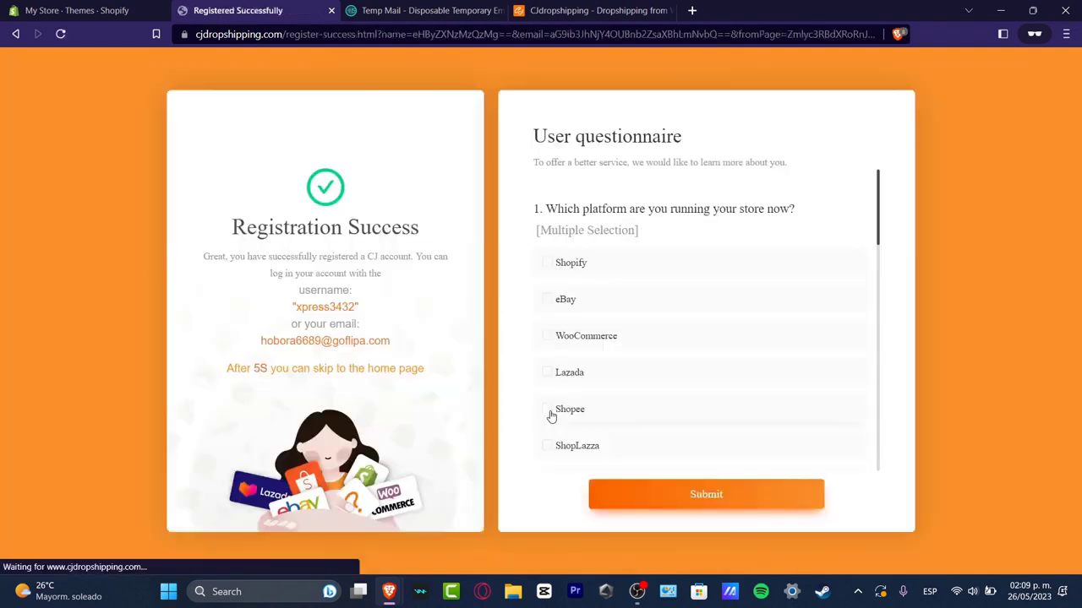
Submit the questionnaire (Shopify, 0 orders, Phones & Accessories), then open Authorization > Wix.
{"action": "left_click", "coordinate": [602, 277]}
{"action": "scroll", "coordinate": [685, 335], "scroll_direction": "down", "scroll_amount": 3}
{"action": "left_click", "coordinate": [667, 421]}
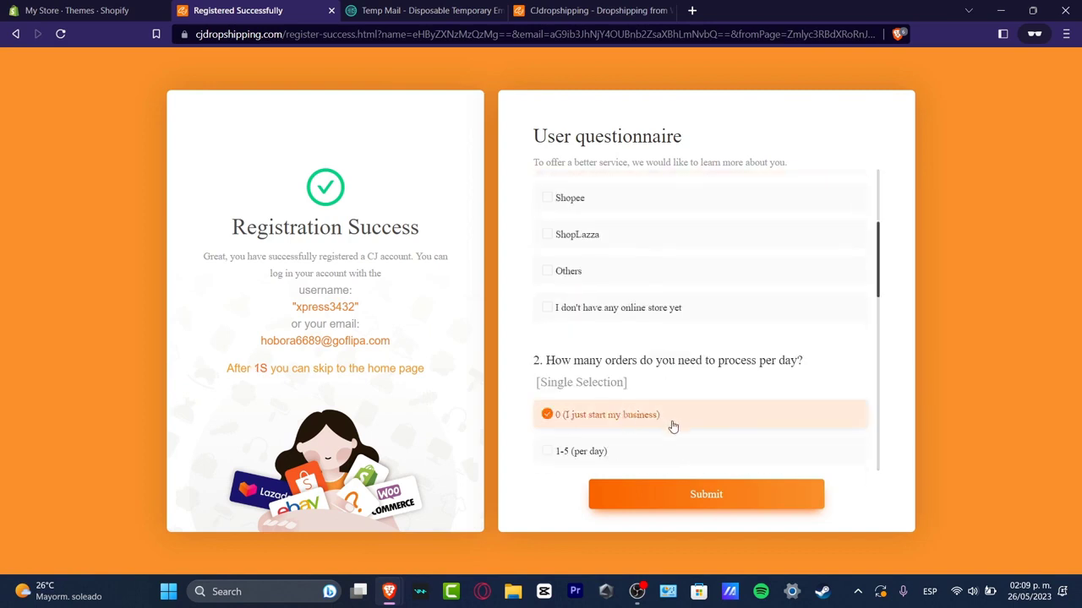
{"action": "scroll", "coordinate": [664, 372], "scroll_direction": "down", "scroll_amount": 5}
{"action": "left_click", "coordinate": [645, 291]}
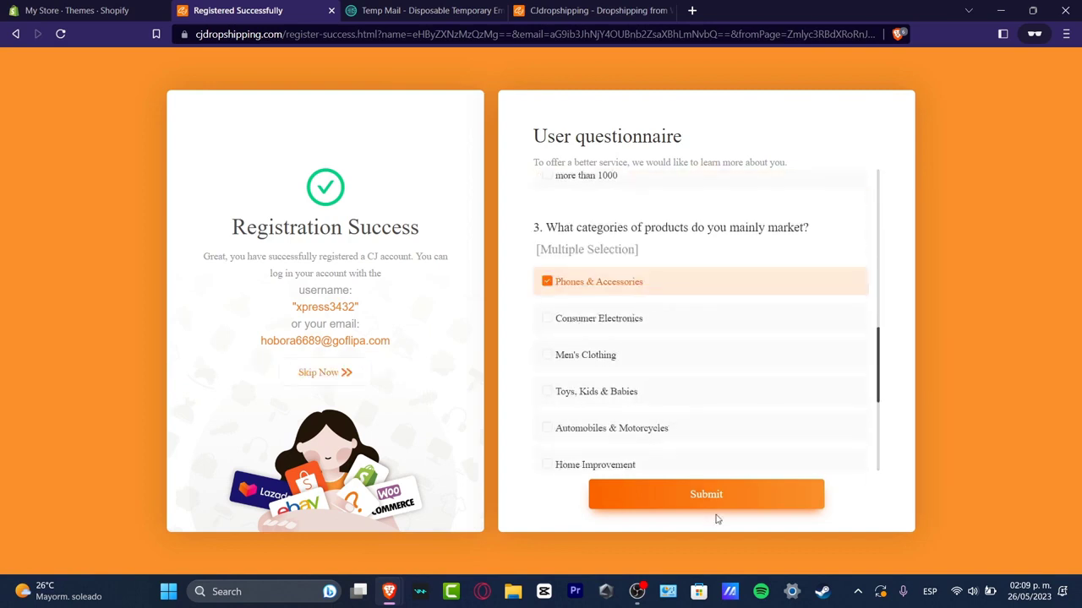
{"action": "left_click", "coordinate": [719, 499]}
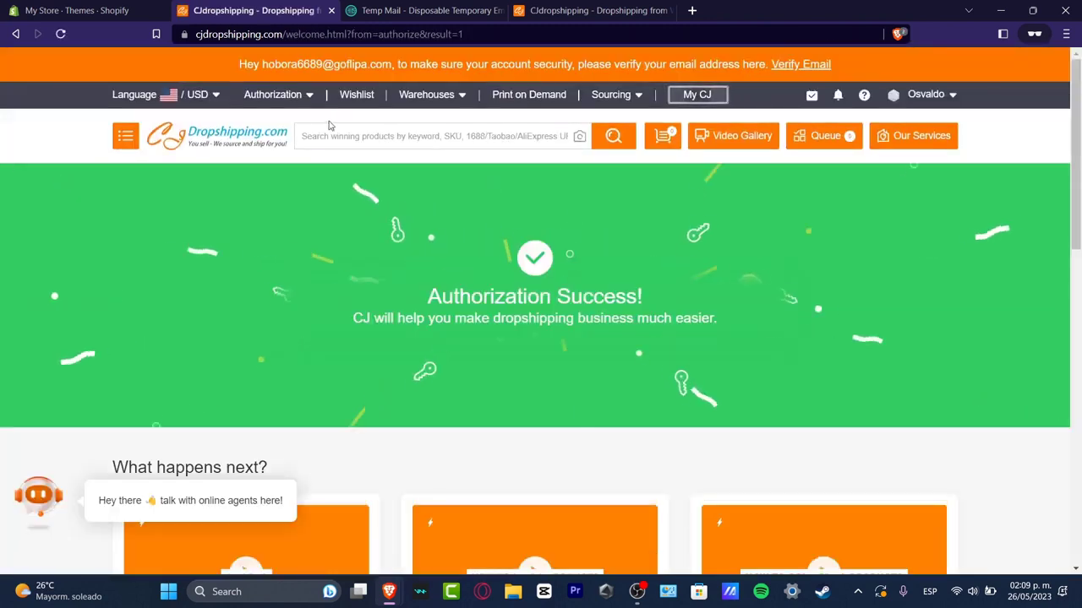
{"action": "mouse_move", "coordinate": [311, 98]}
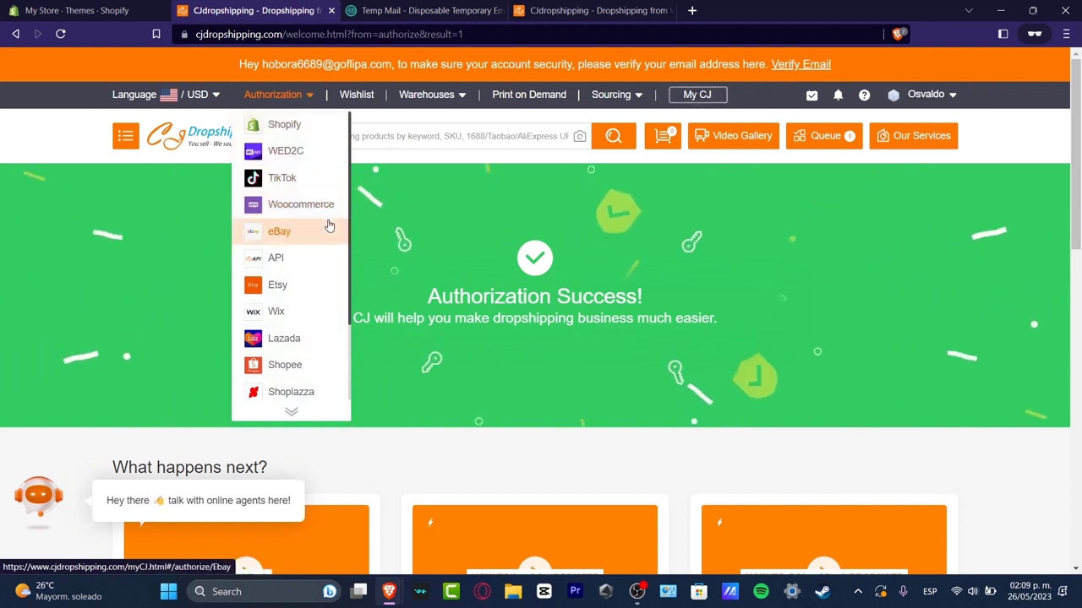
{"action": "left_click", "coordinate": [293, 318]}
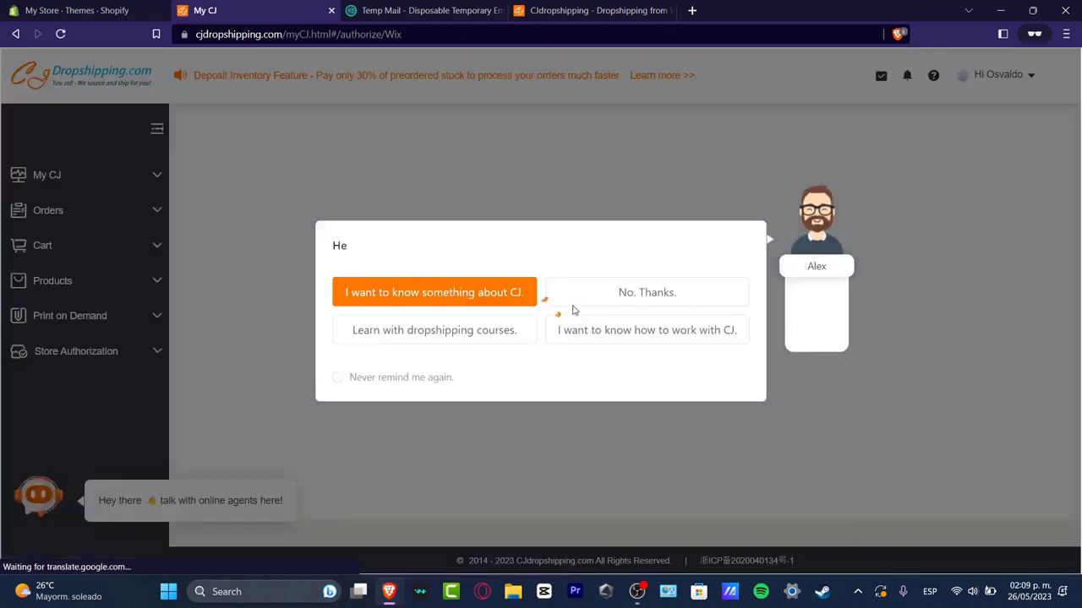
Permanently dismiss the Alex assistant and try Add Store, then return to the CJdropshipping home page.
{"action": "left_click", "coordinate": [339, 378]}
{"action": "left_click", "coordinate": [864, 193]}
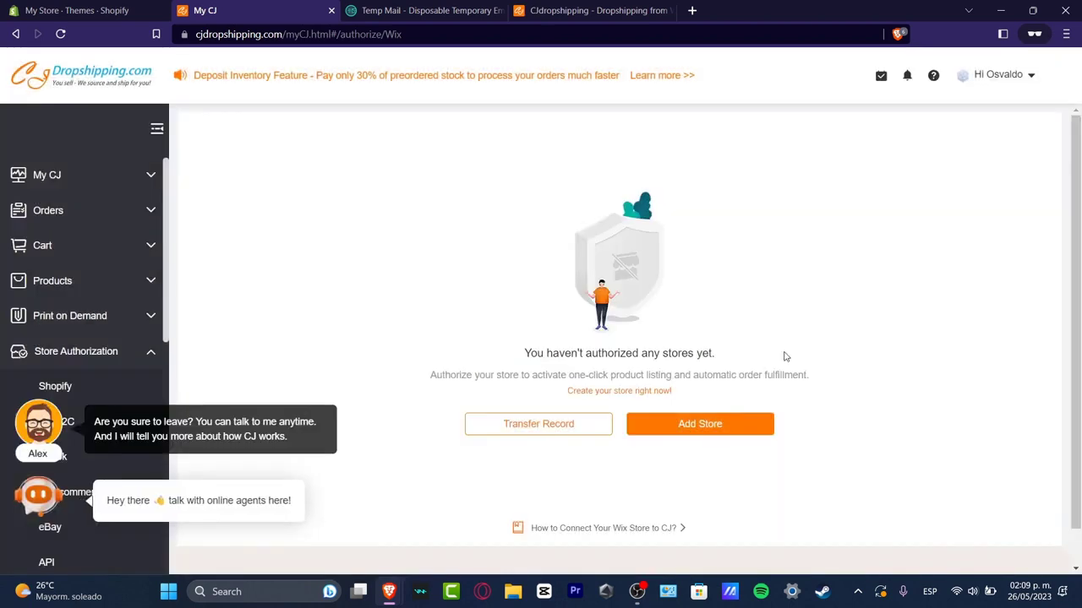
{"action": "left_click", "coordinate": [708, 424]}
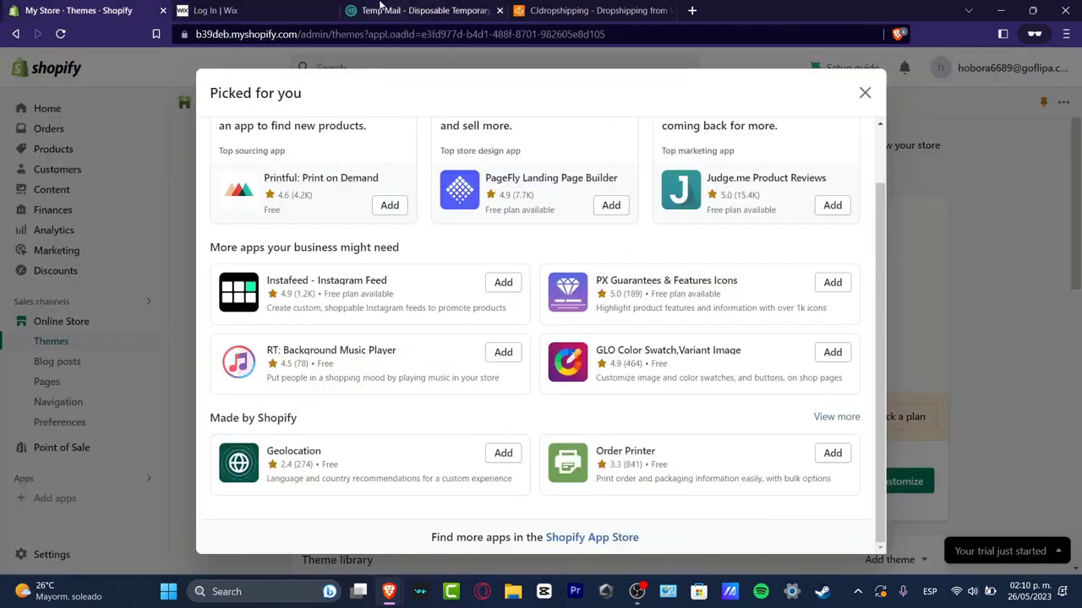
{"action": "left_click", "coordinate": [283, 7]}
{"action": "left_click", "coordinate": [15, 34]}
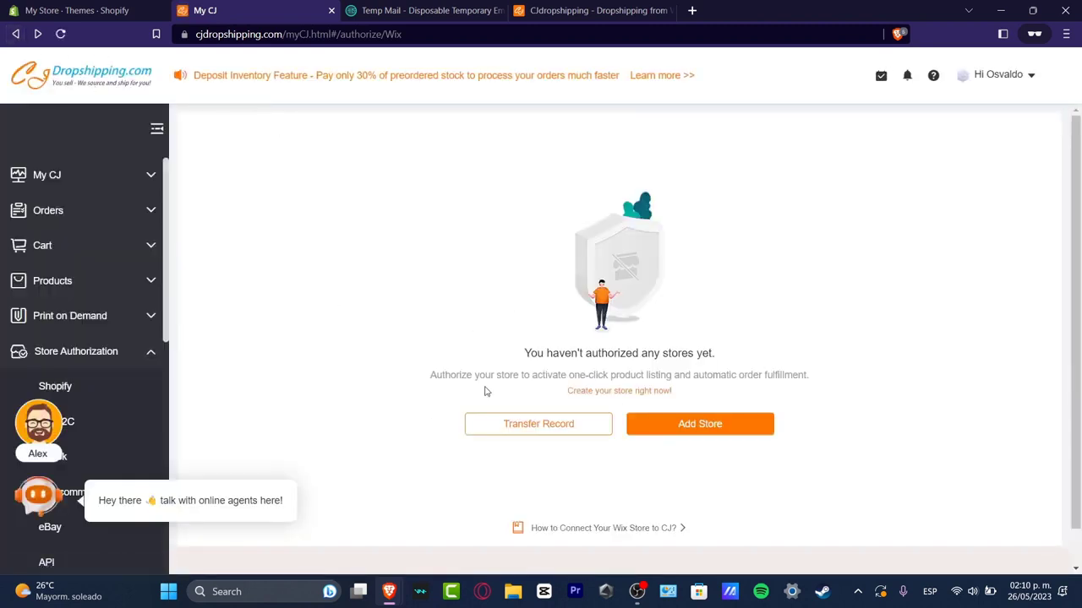
{"action": "left_click", "coordinate": [75, 71]}
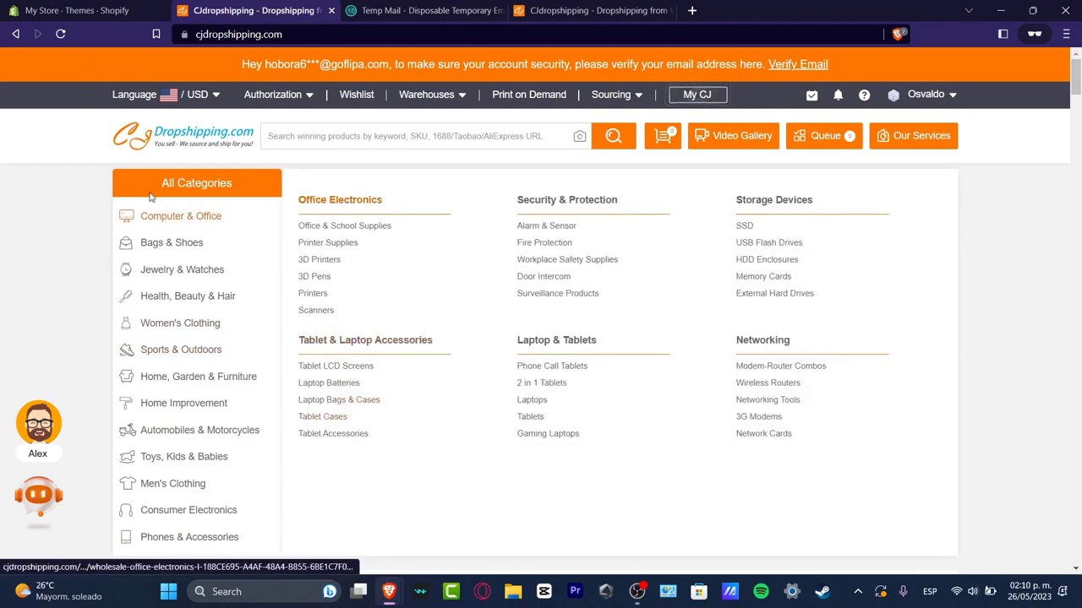
Open the Summer Party Essentials collection and scroll to the shark-seat inflatable swimming ring.
{"action": "scroll", "coordinate": [928, 420], "scroll_direction": "down", "scroll_amount": 2}
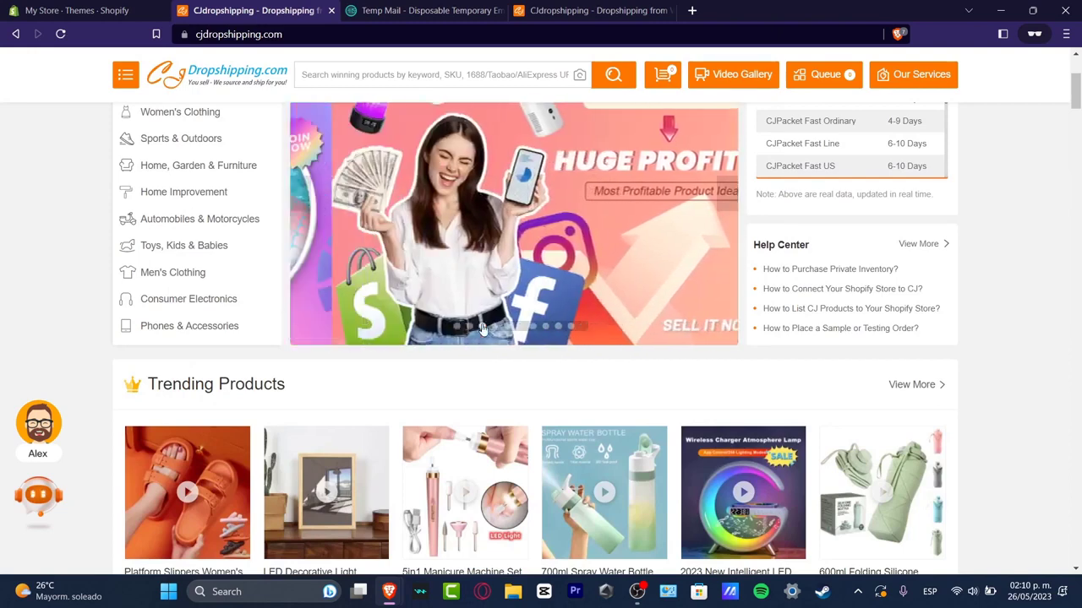
{"action": "left_click", "coordinate": [426, 273]}
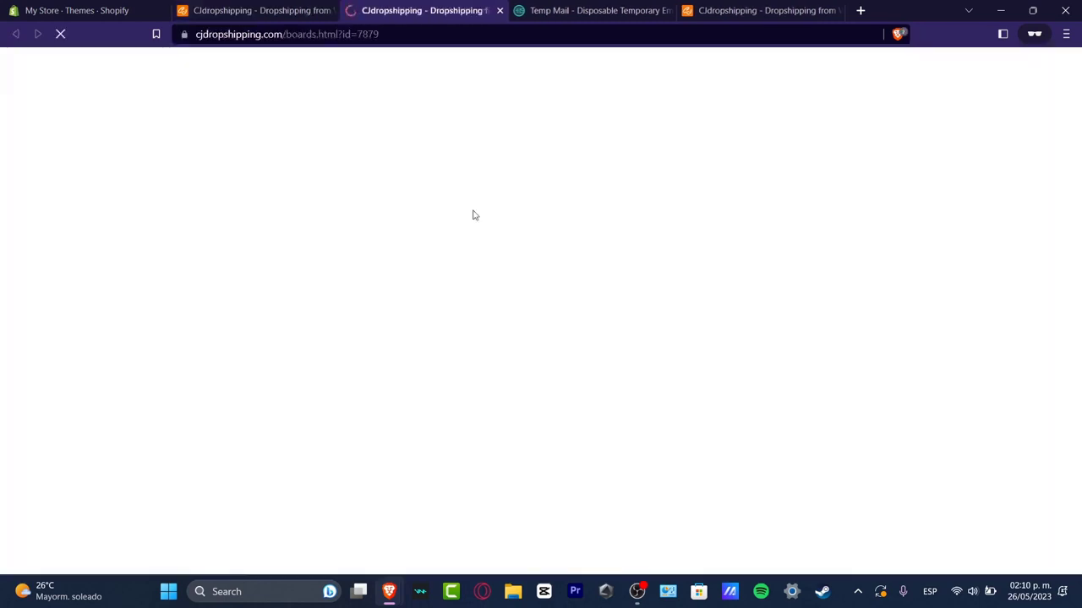
{"action": "scroll", "coordinate": [602, 341], "scroll_direction": "down", "scroll_amount": 5}
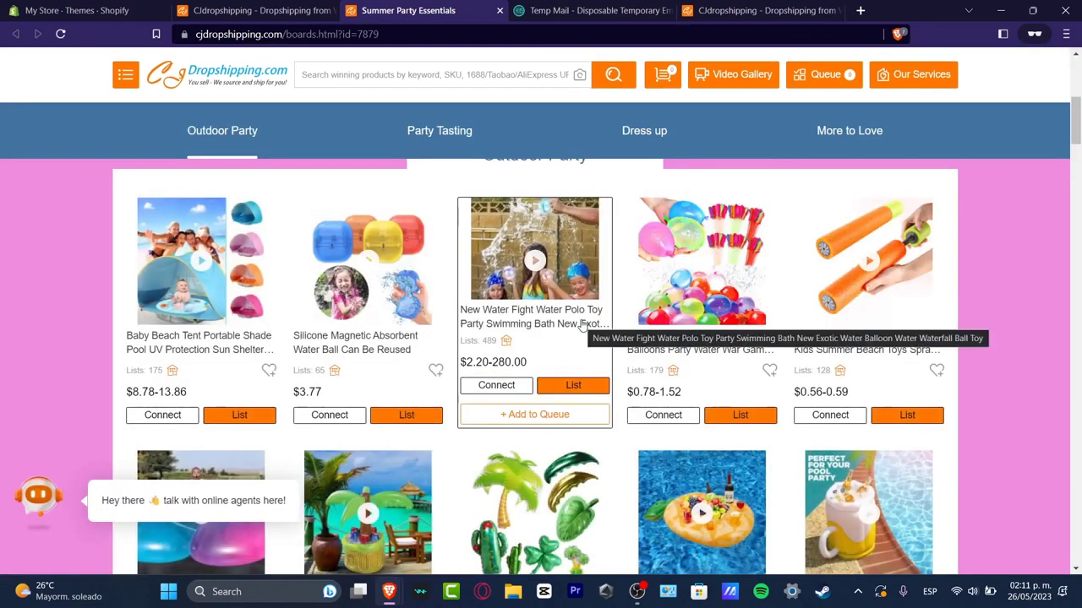
{"action": "scroll", "coordinate": [1008, 292], "scroll_direction": "down", "scroll_amount": 3}
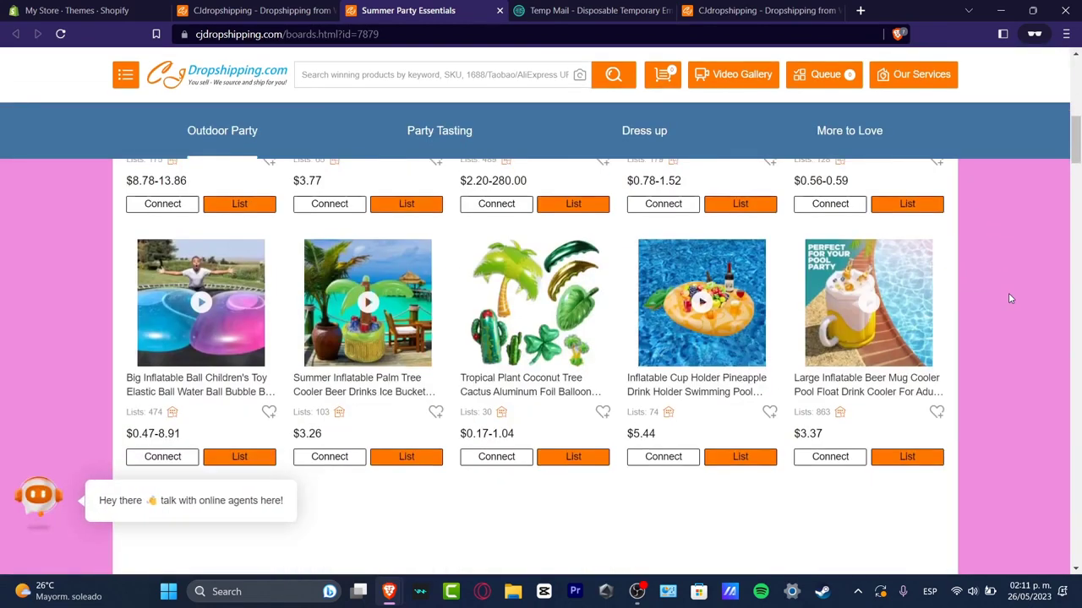
{"action": "scroll", "coordinate": [998, 301], "scroll_direction": "down", "scroll_amount": 3}
{"action": "scroll", "coordinate": [998, 301], "scroll_direction": "down", "scroll_amount": 3}
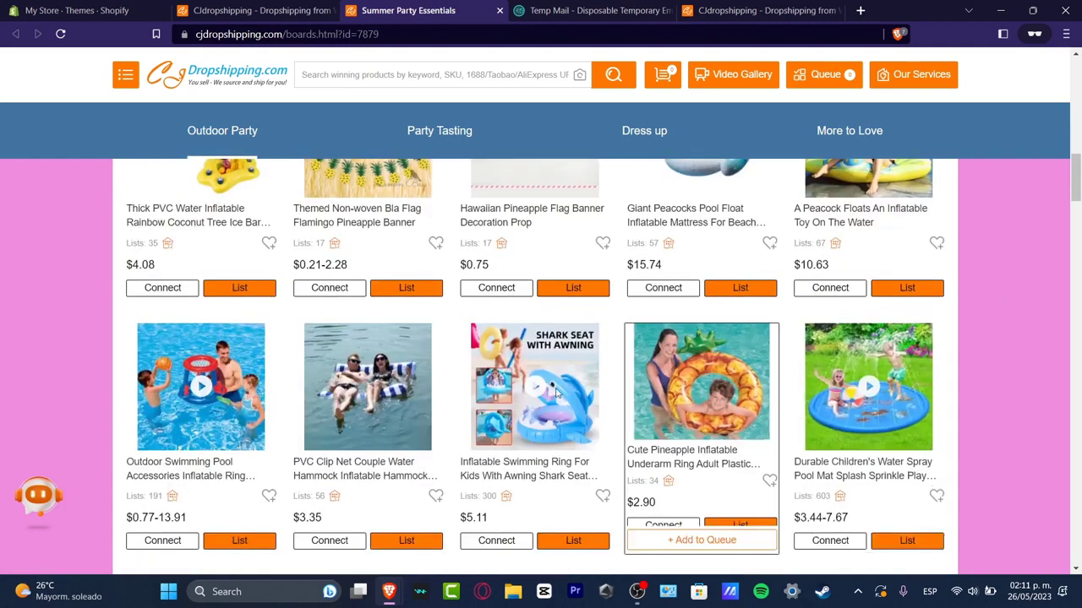
{"action": "mouse_move", "coordinate": [555, 411]}
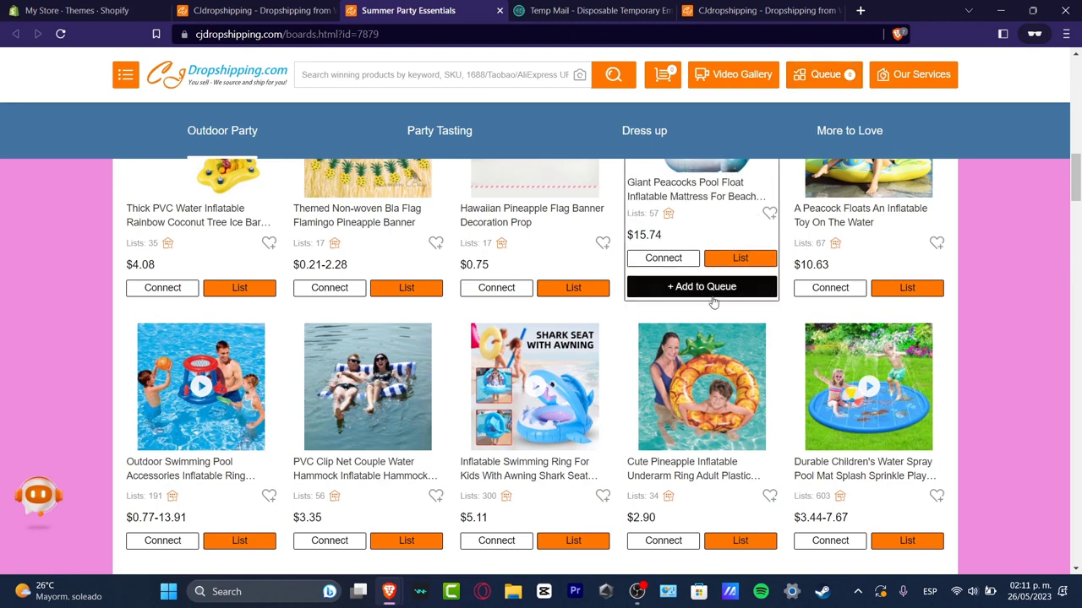
List the shark-seat swimming ring and review its $10.30 shipping, $1.40 fee and $16.81 total cost.
{"action": "left_click", "coordinate": [571, 512]}
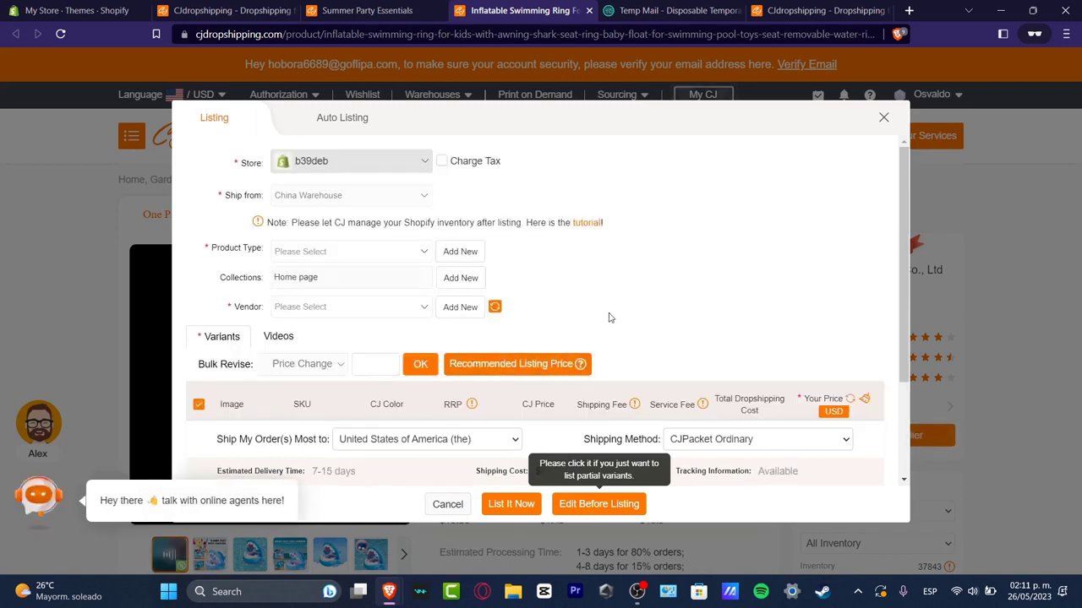
{"action": "scroll", "coordinate": [476, 368], "scroll_direction": "down", "scroll_amount": 2}
{"action": "left_click_drag", "start_coordinate": [551, 315], "coordinate": [530, 316]}
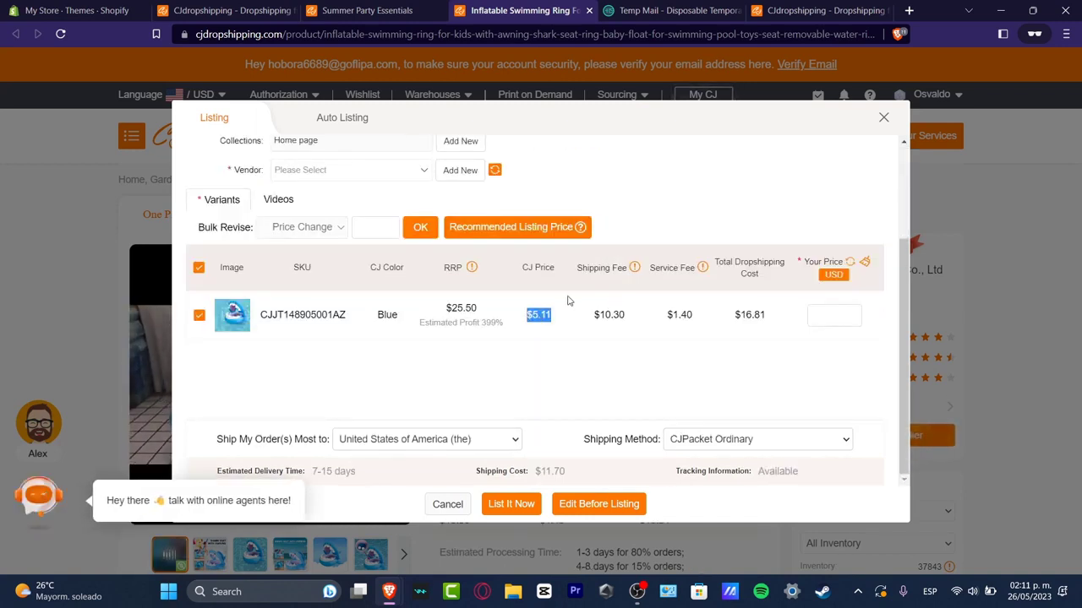
{"action": "left_click_drag", "start_coordinate": [627, 316], "coordinate": [589, 324]}
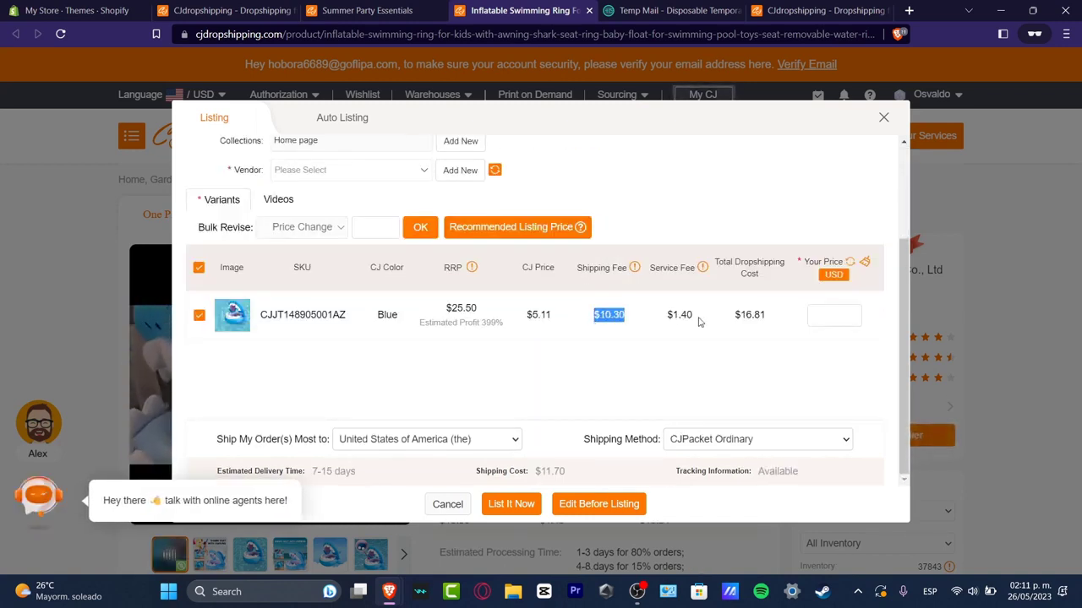
{"action": "left_click_drag", "start_coordinate": [694, 316], "coordinate": [665, 323]}
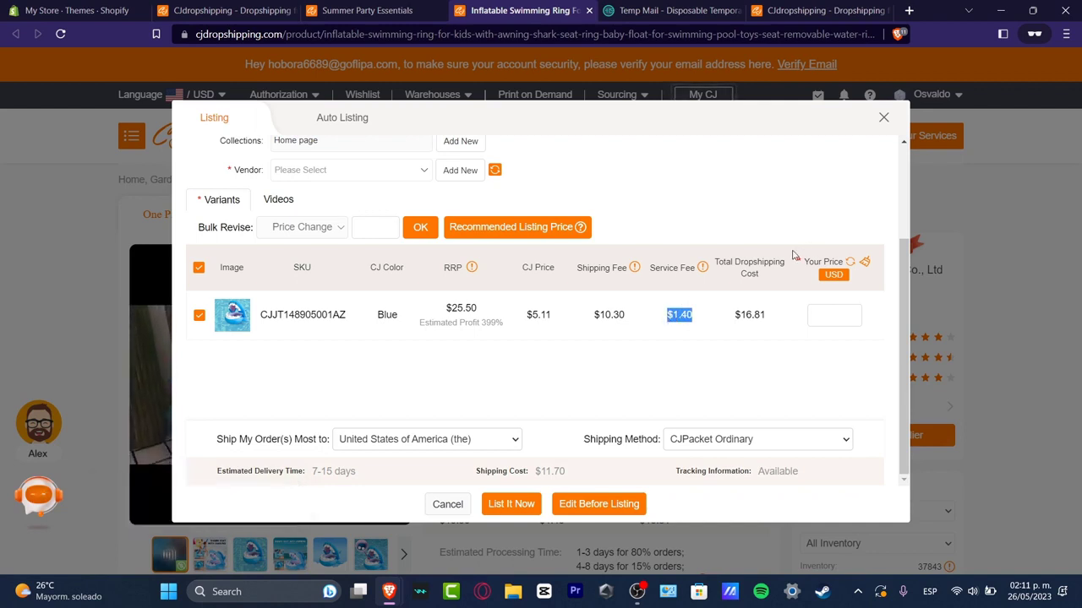
{"action": "left_click_drag", "start_coordinate": [771, 321], "coordinate": [749, 319]}
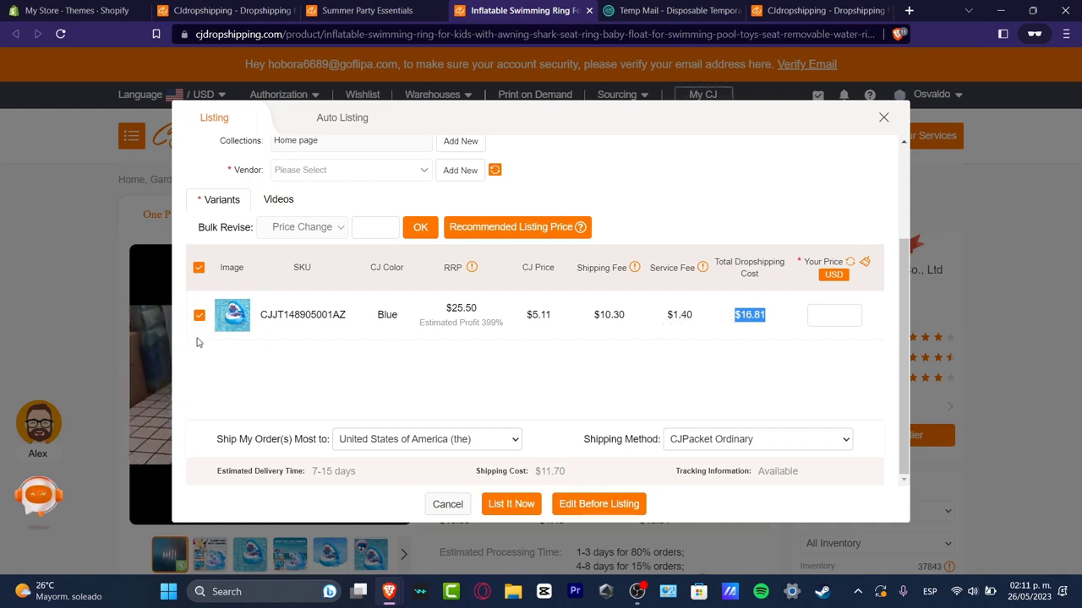
Set the Blue variant's price to 22 USD with Bulk Revise.
{"action": "left_click", "coordinate": [383, 228]}
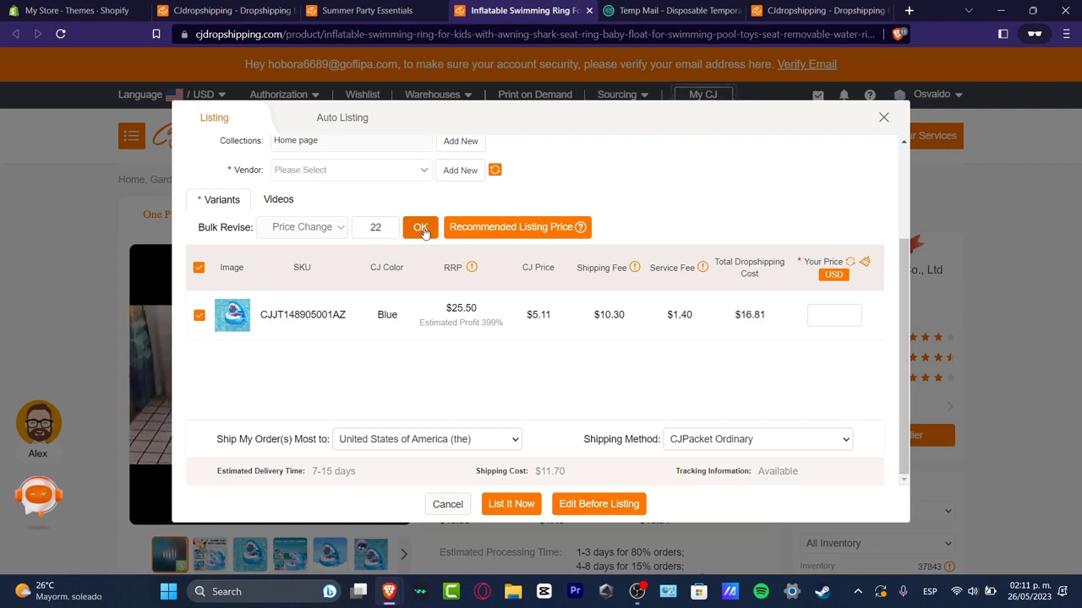
{"action": "left_click", "coordinate": [423, 229]}
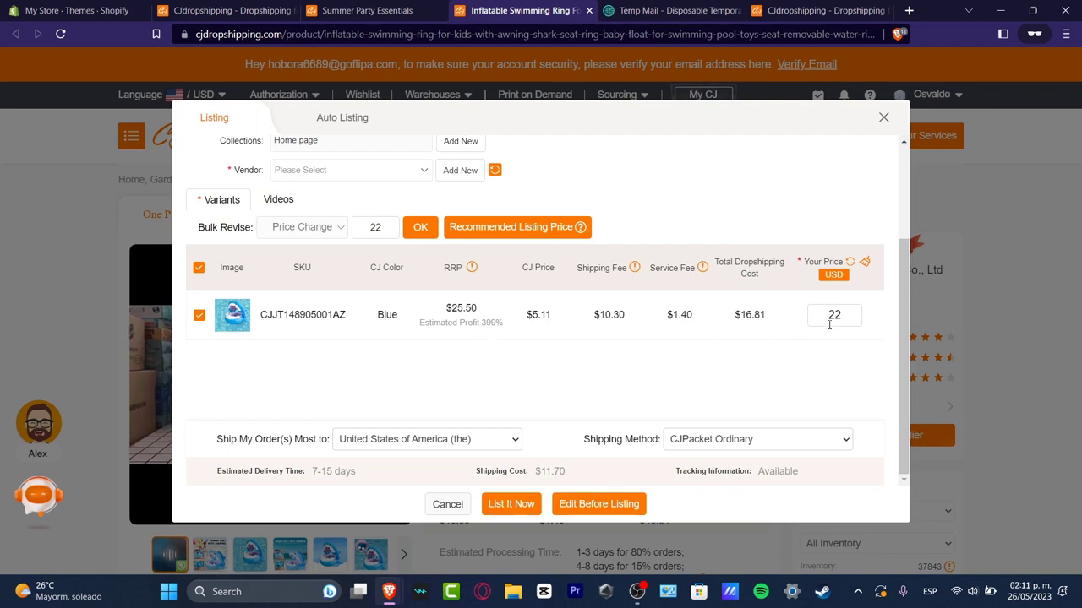
{"action": "scroll", "coordinate": [505, 353], "scroll_direction": "up", "scroll_amount": 3}
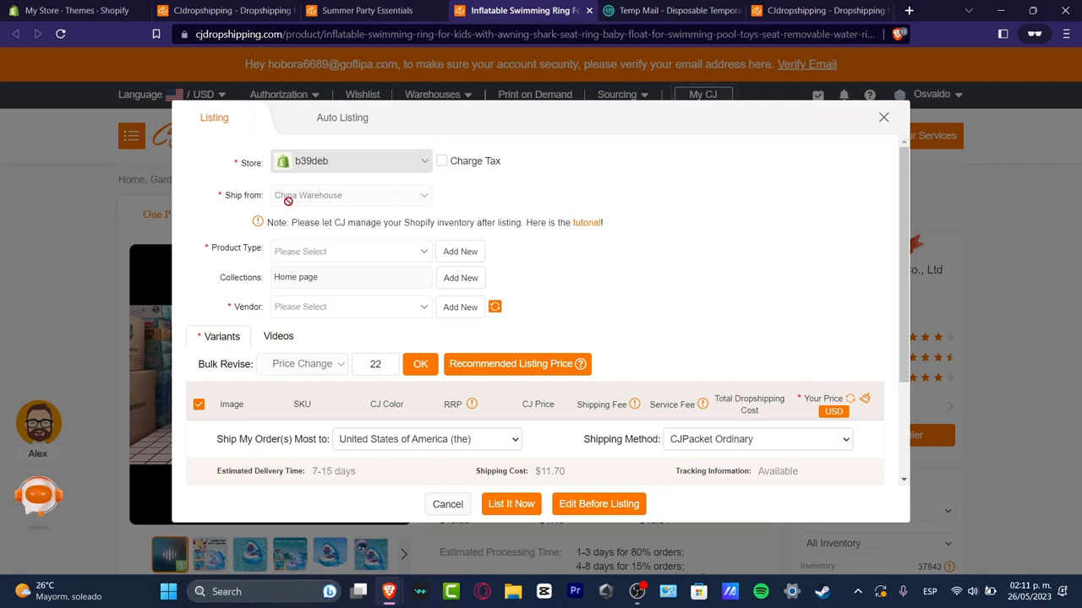
Add 'swim' as the new product type and 'xpress' as the new vendor.
{"action": "left_click", "coordinate": [287, 251]}
{"action": "left_click", "coordinate": [459, 251]}
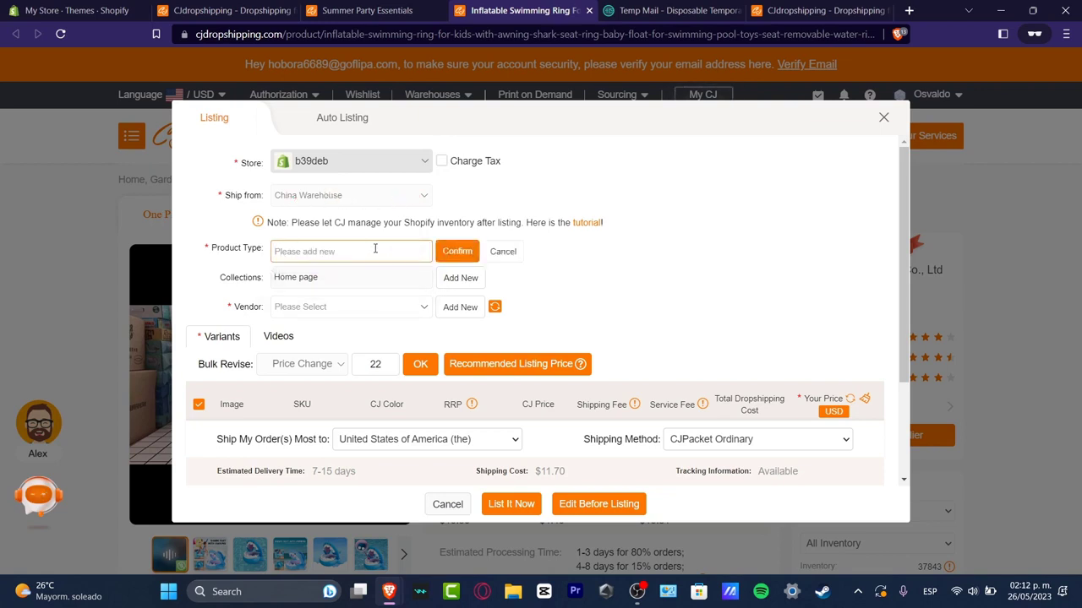
{"action": "left_click", "coordinate": [456, 251]}
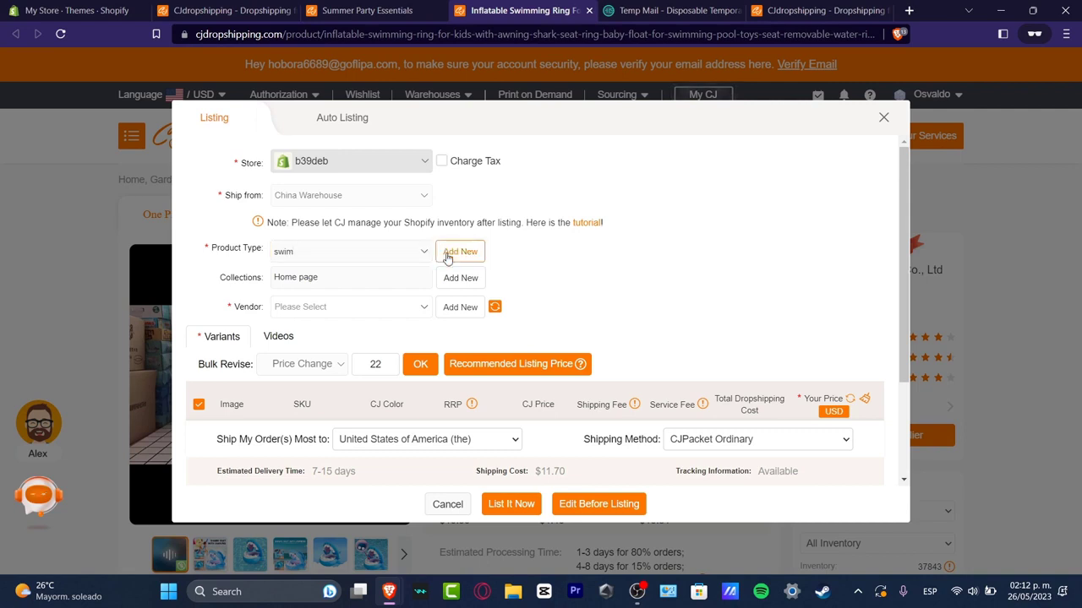
{"action": "left_click", "coordinate": [355, 310]}
{"action": "left_click", "coordinate": [460, 307]}
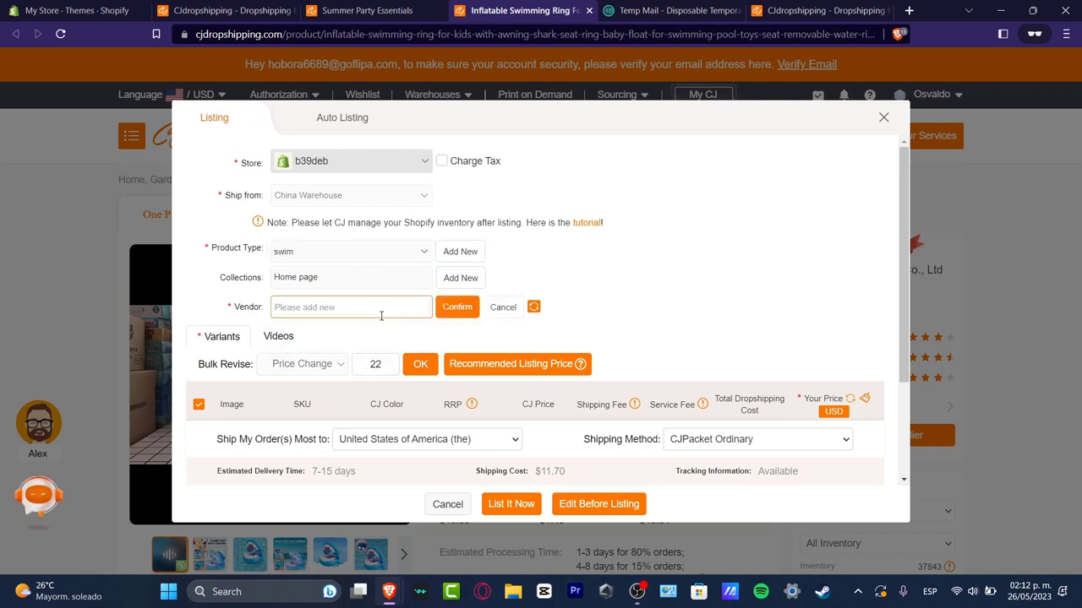
{"action": "type", "text": "xpress"}
{"action": "key", "text": "Return"}
List the shark swimming ring to the Shopify store, then go to the Shopify tab.
{"action": "scroll", "coordinate": [608, 406], "scroll_direction": "down", "scroll_amount": 3}
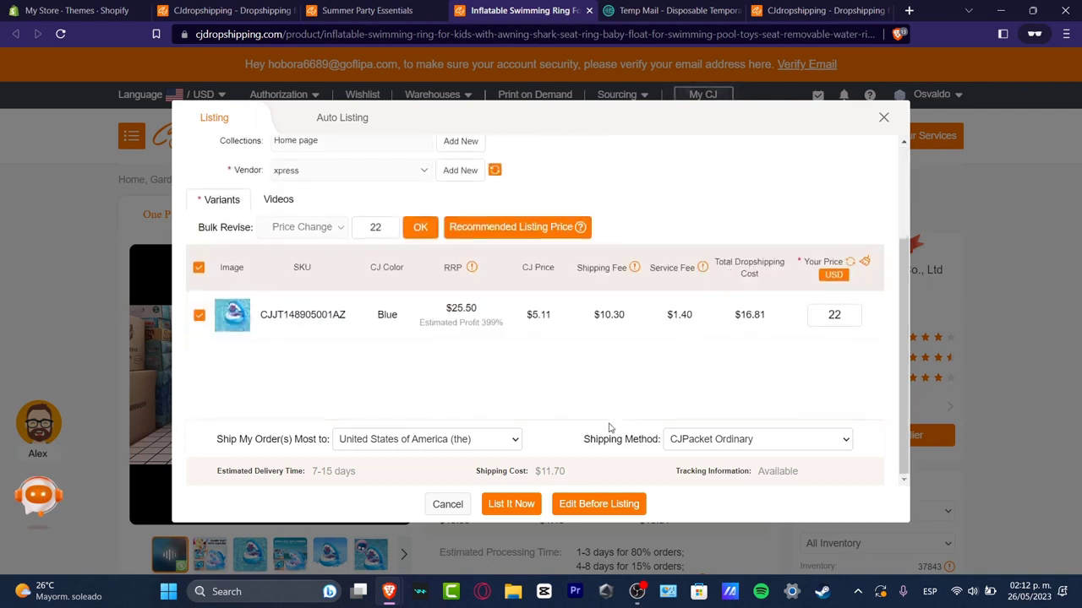
{"action": "left_click", "coordinate": [511, 504]}
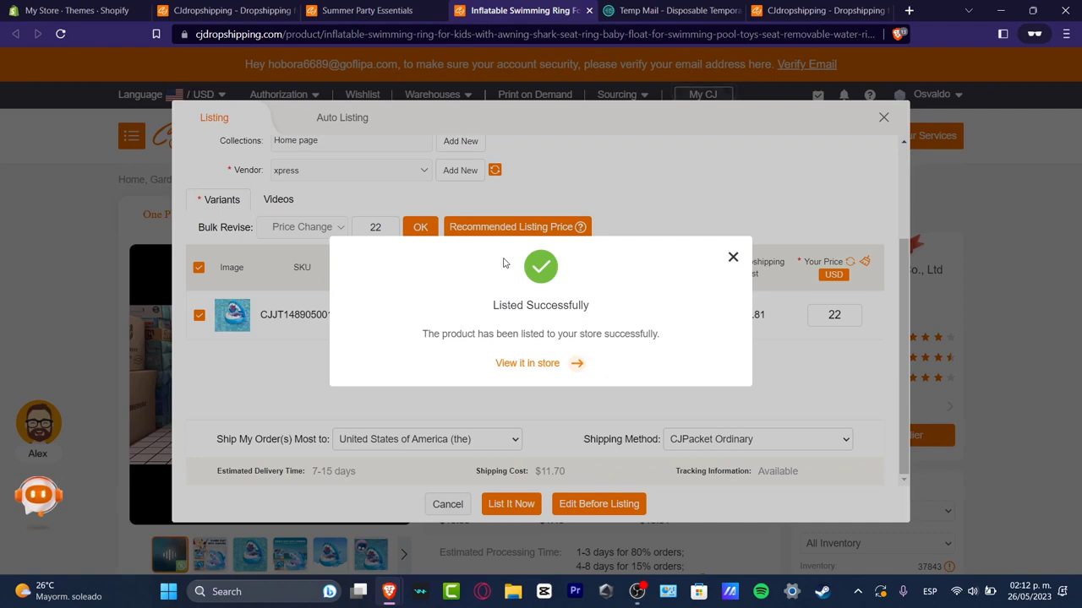
{"action": "left_click", "coordinate": [131, 8]}
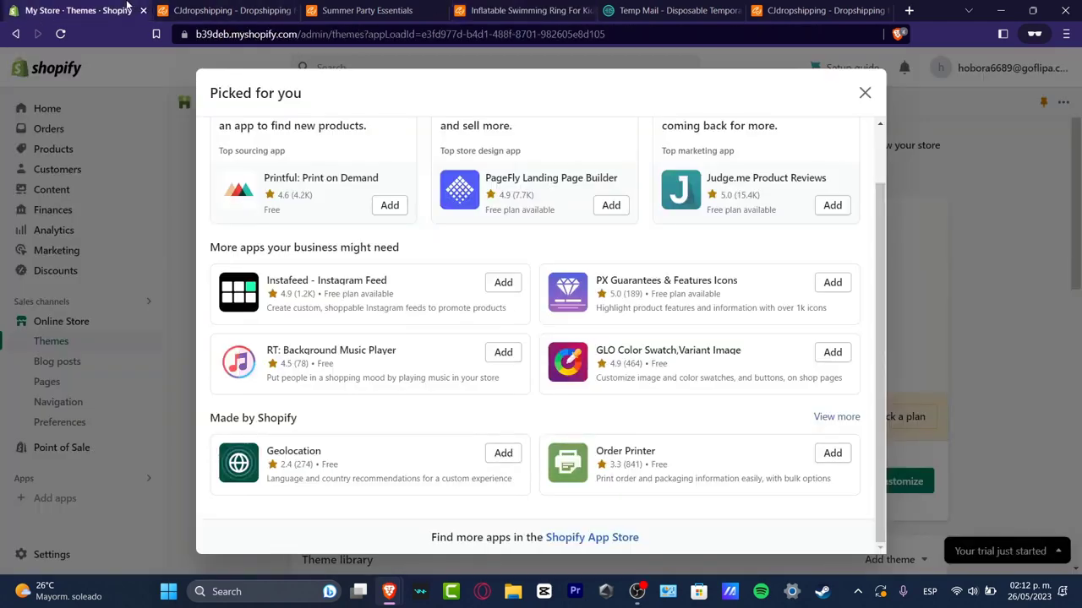
Dismiss the recommended-apps popup and preview the shark swimming ring from the Products list.
{"action": "left_click", "coordinate": [146, 91]}
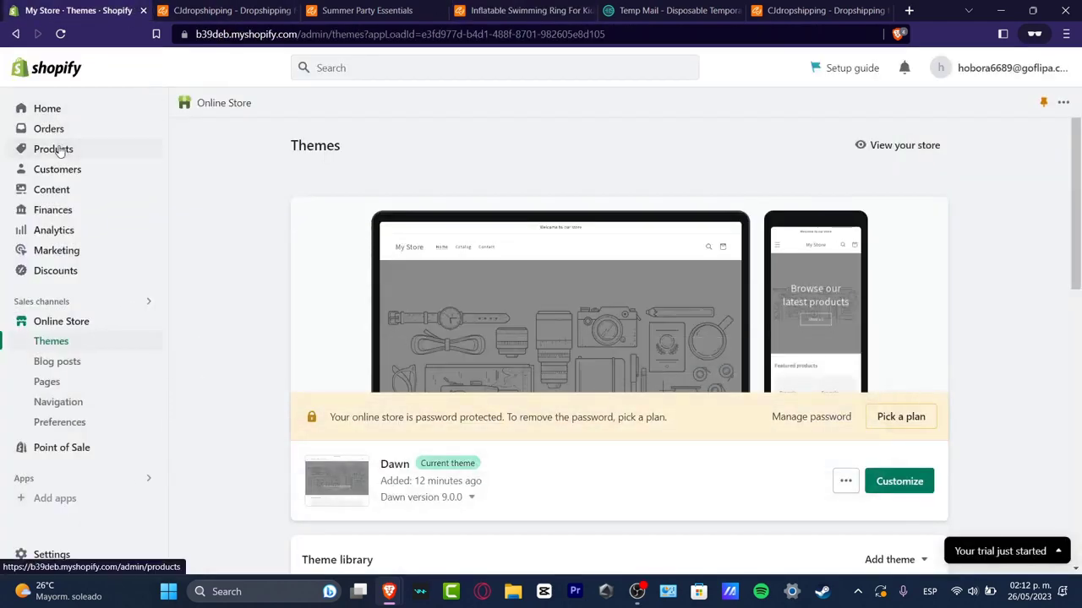
{"action": "left_click", "coordinate": [70, 149]}
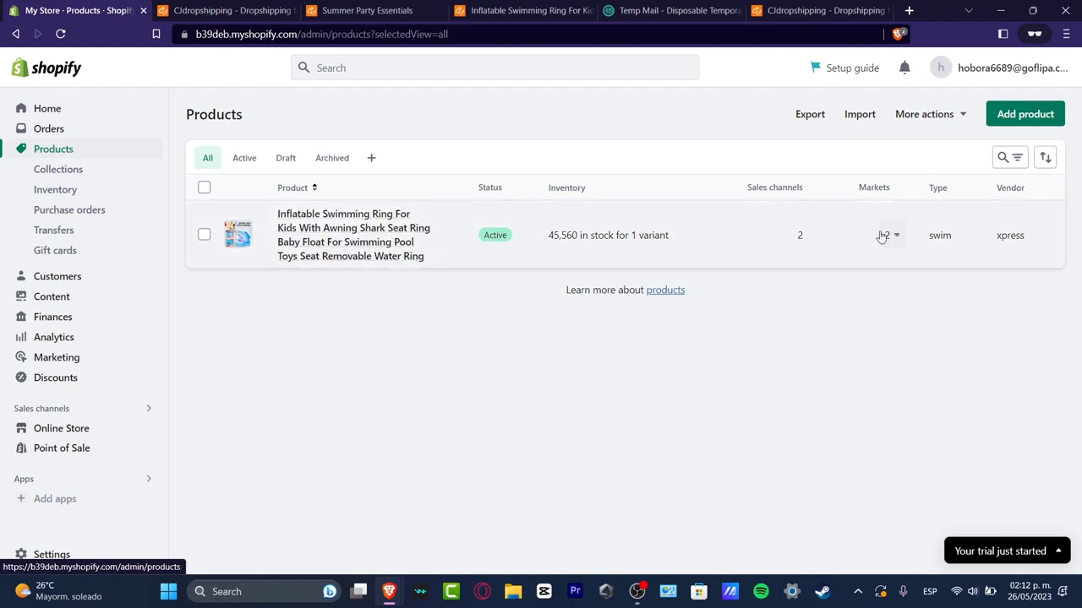
{"action": "left_click", "coordinate": [447, 236]}
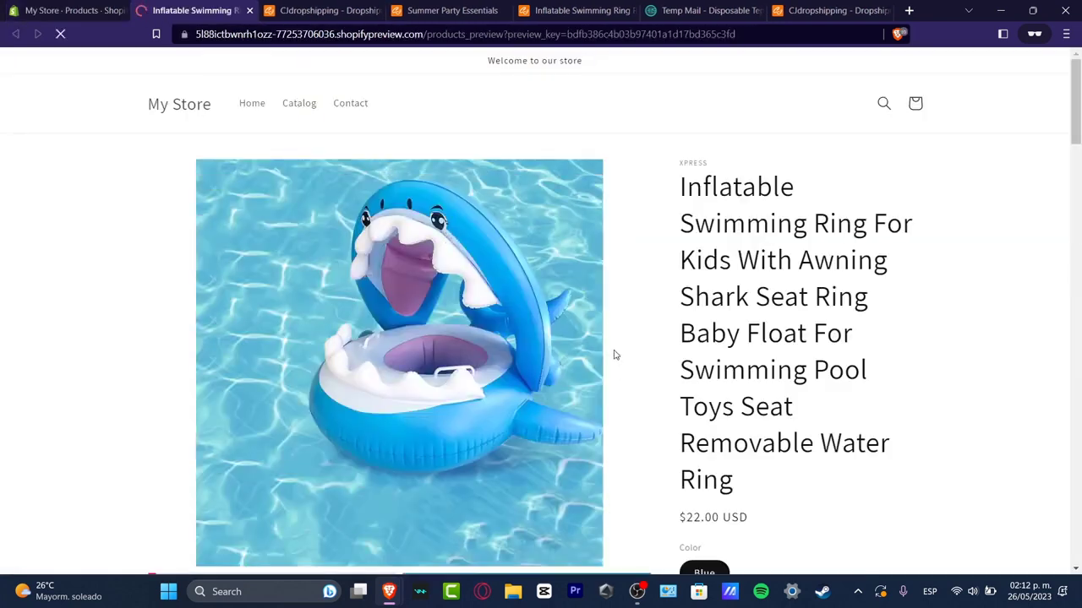
Review the storefront product page priced $22.00 USD, then return to the Shopify admin.
{"action": "scroll", "coordinate": [616, 371], "scroll_direction": "down", "scroll_amount": 5}
{"action": "scroll", "coordinate": [615, 355], "scroll_direction": "up", "scroll_amount": 3}
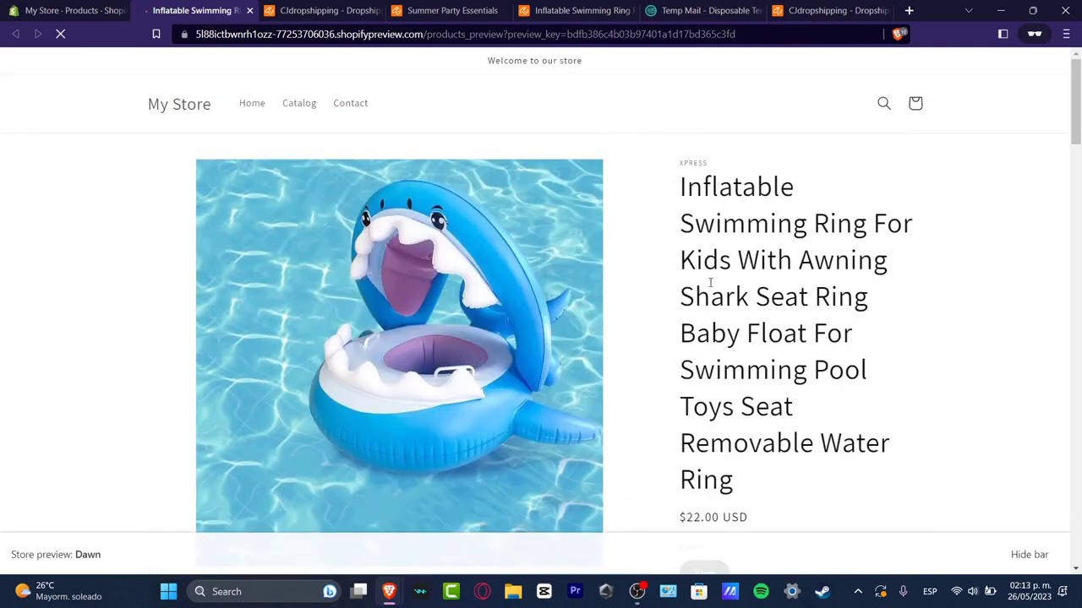
{"action": "scroll", "coordinate": [723, 233], "scroll_direction": "down", "scroll_amount": 3}
{"action": "left_click_drag", "start_coordinate": [686, 316], "coordinate": [750, 305]}
{"action": "scroll", "coordinate": [793, 315], "scroll_direction": "down", "scroll_amount": 3}
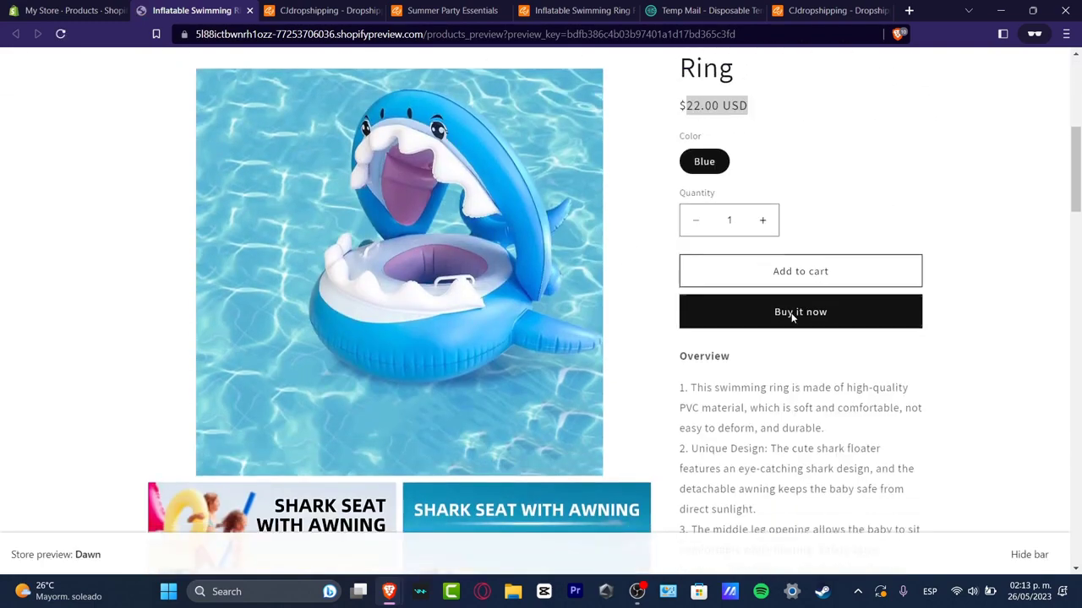
{"action": "scroll", "coordinate": [745, 196], "scroll_direction": "down", "scroll_amount": 10}
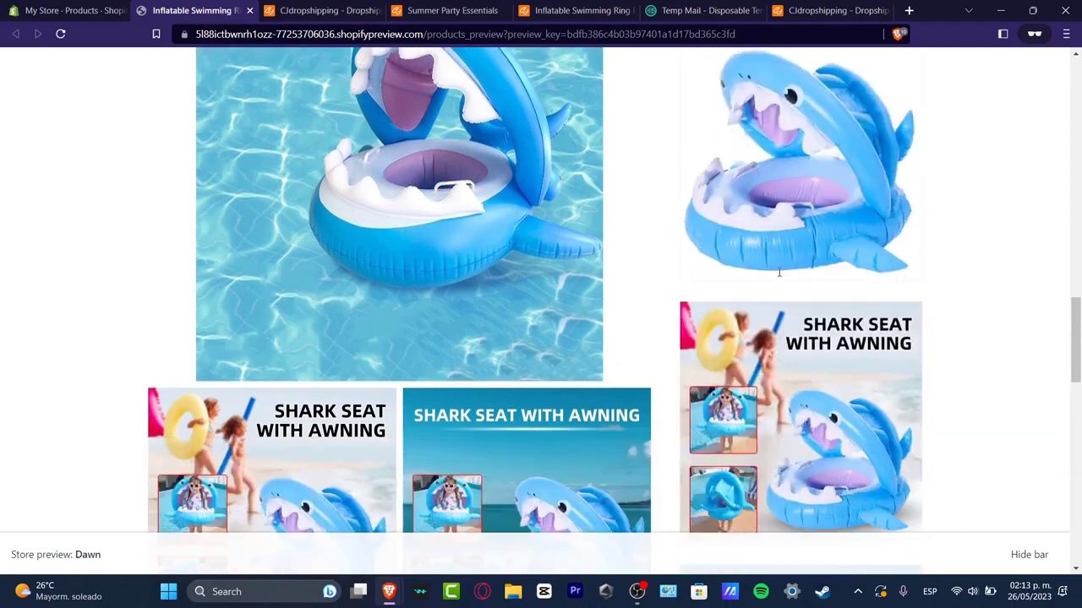
{"action": "scroll", "coordinate": [782, 275], "scroll_direction": "down", "scroll_amount": 10}
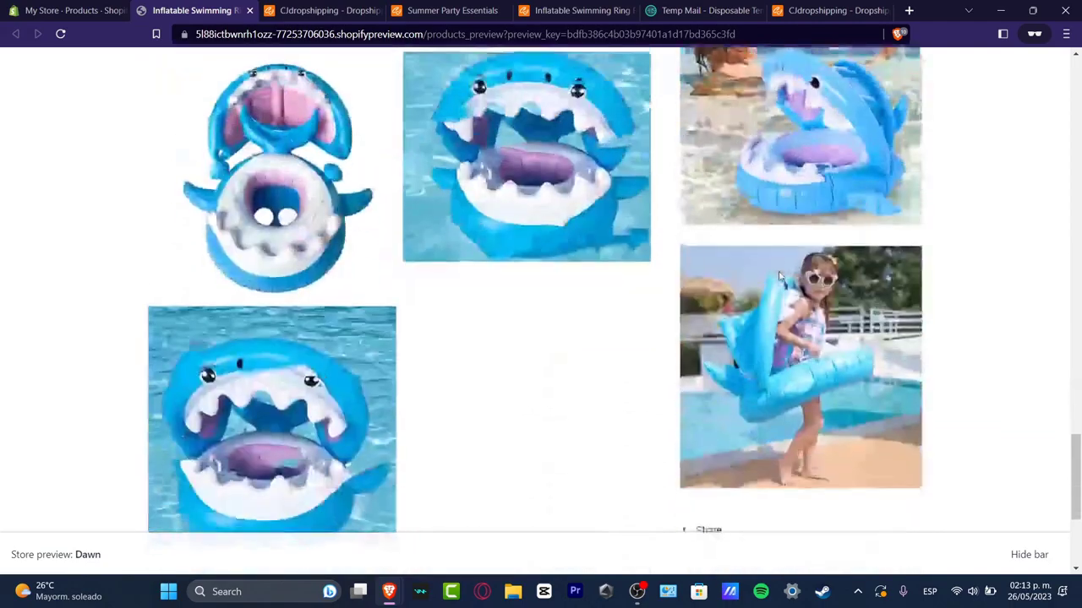
{"action": "scroll", "coordinate": [779, 277], "scroll_direction": "up", "scroll_amount": 10}
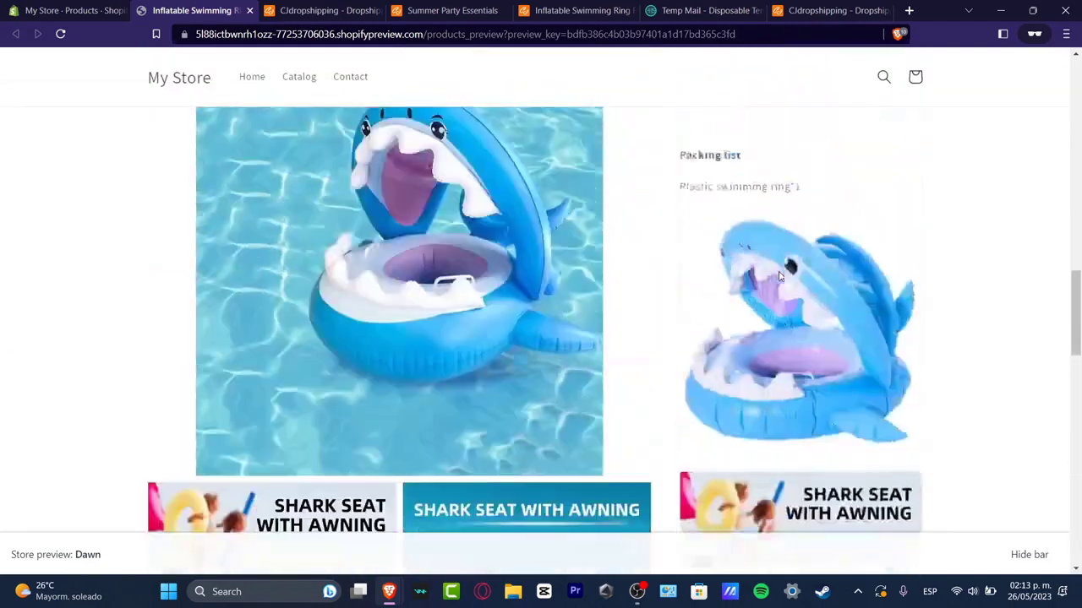
{"action": "scroll", "coordinate": [778, 273], "scroll_direction": "down", "scroll_amount": 5}
{"action": "scroll", "coordinate": [778, 273], "scroll_direction": "up", "scroll_amount": 15}
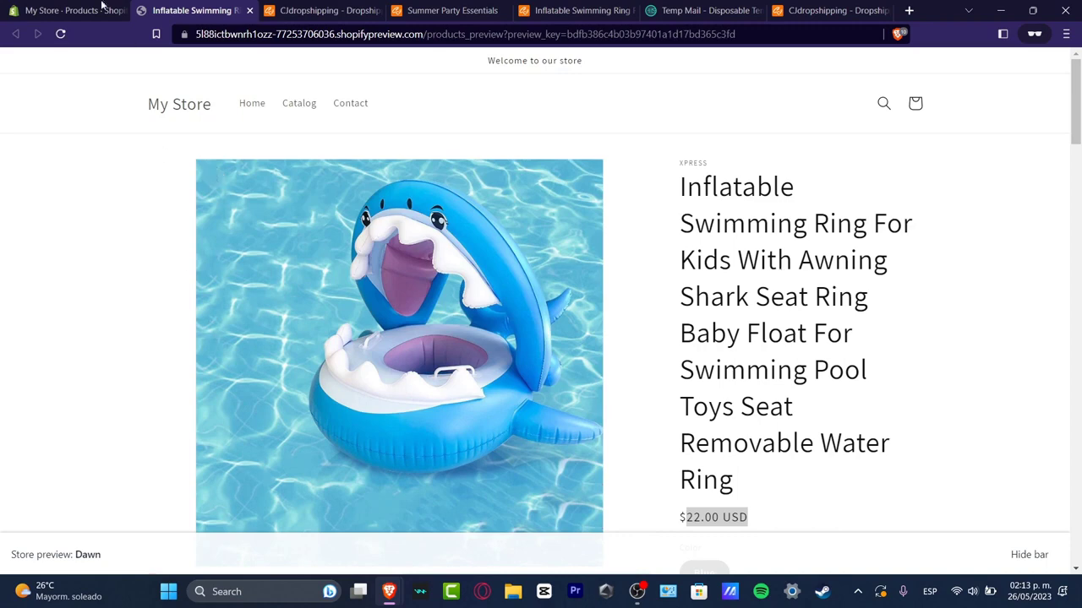
{"action": "left_click", "coordinate": [72, 10]}
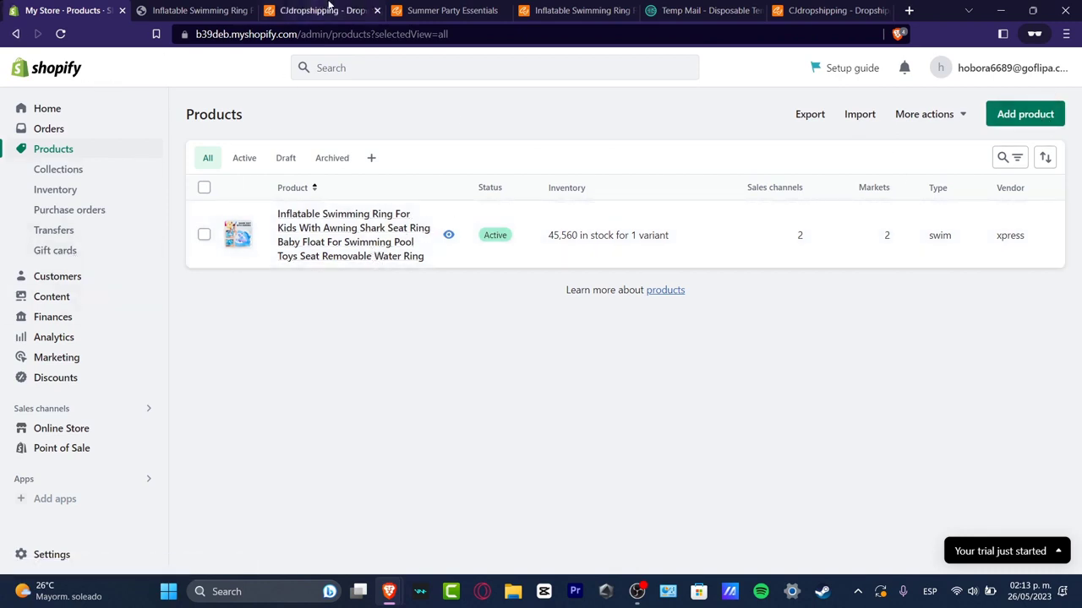
Return to the CJdropshipping swimming ring page and close the listing confirmation.
{"action": "left_click", "coordinate": [329, 7]}
{"action": "left_click", "coordinate": [464, 8]}
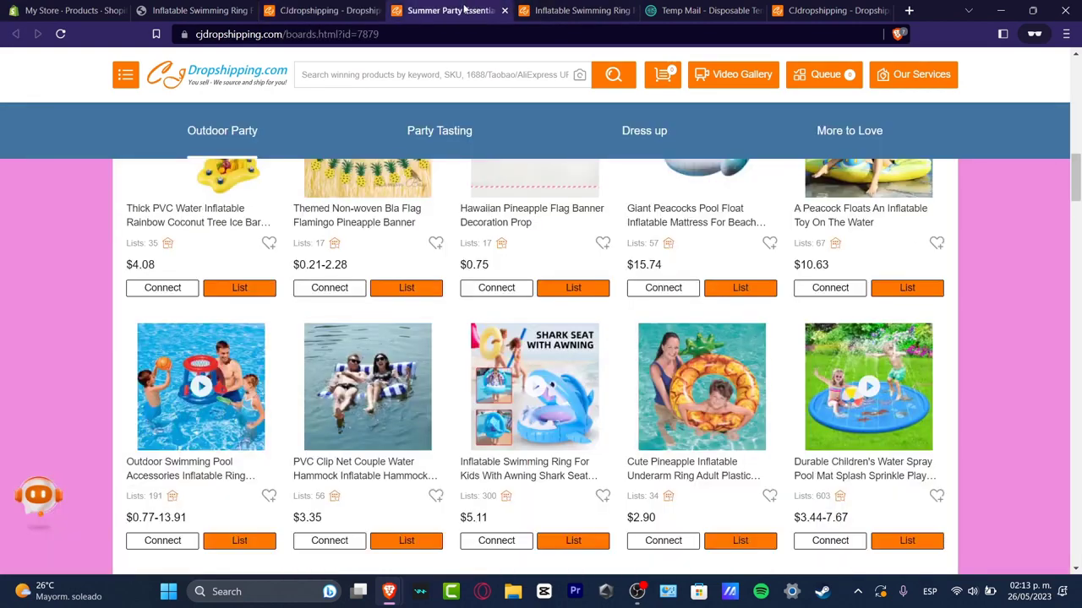
{"action": "left_click", "coordinate": [574, 10]}
{"action": "left_click", "coordinate": [733, 258]}
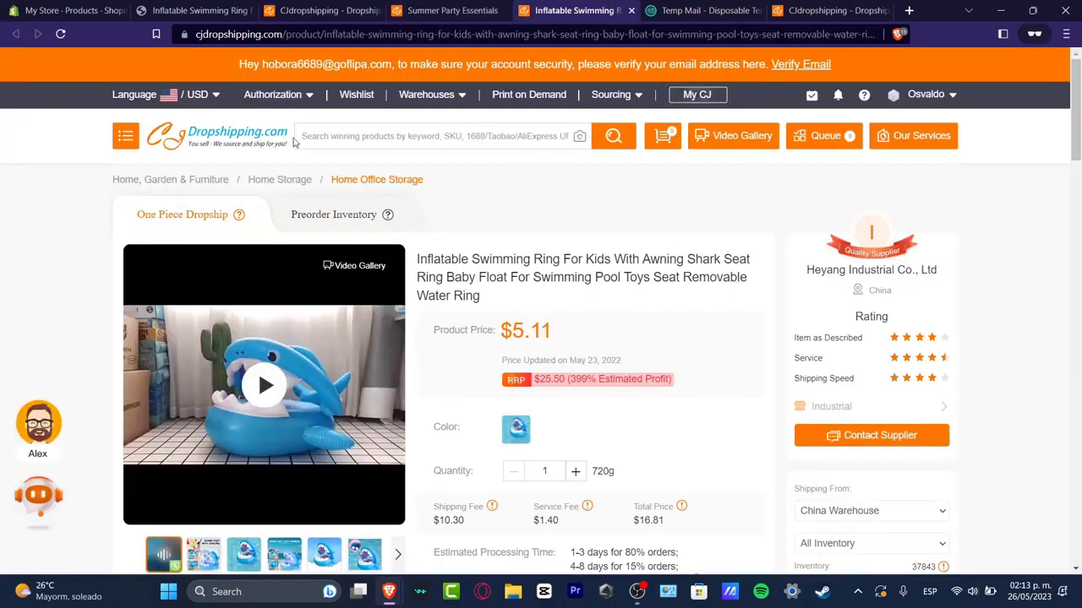
Open the My CJ account profile and go to the Orders section.
{"action": "mouse_move", "coordinate": [935, 100]}
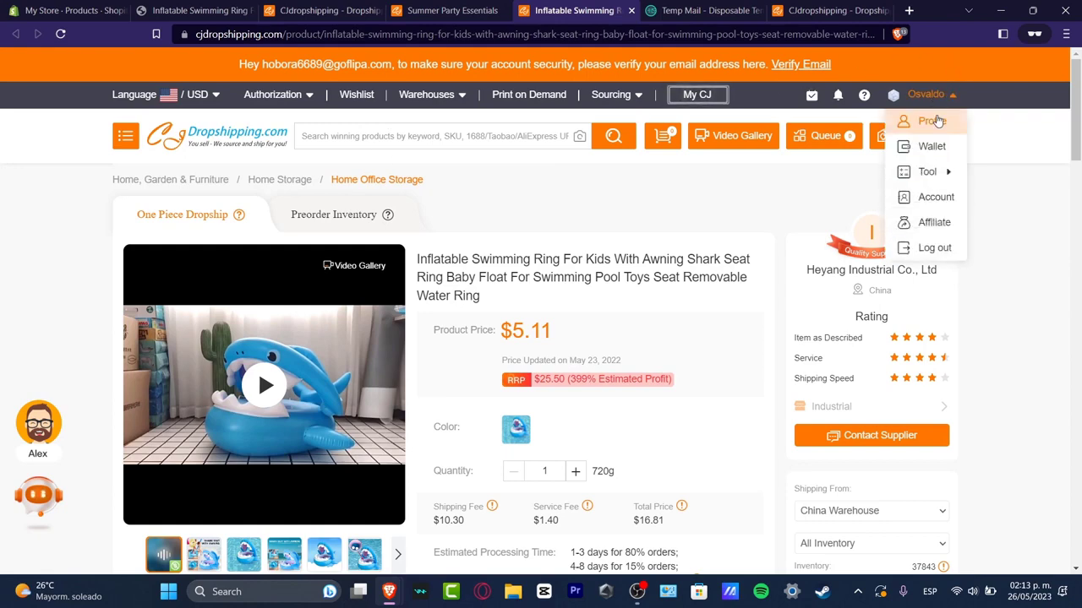
{"action": "left_click", "coordinate": [935, 121]}
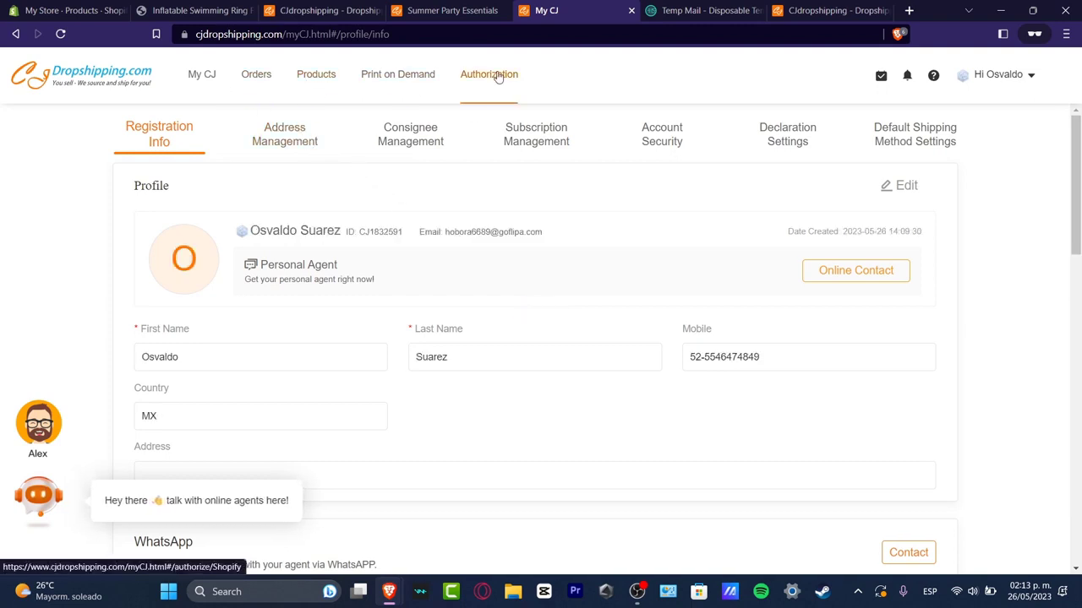
{"action": "left_click", "coordinate": [256, 78]}
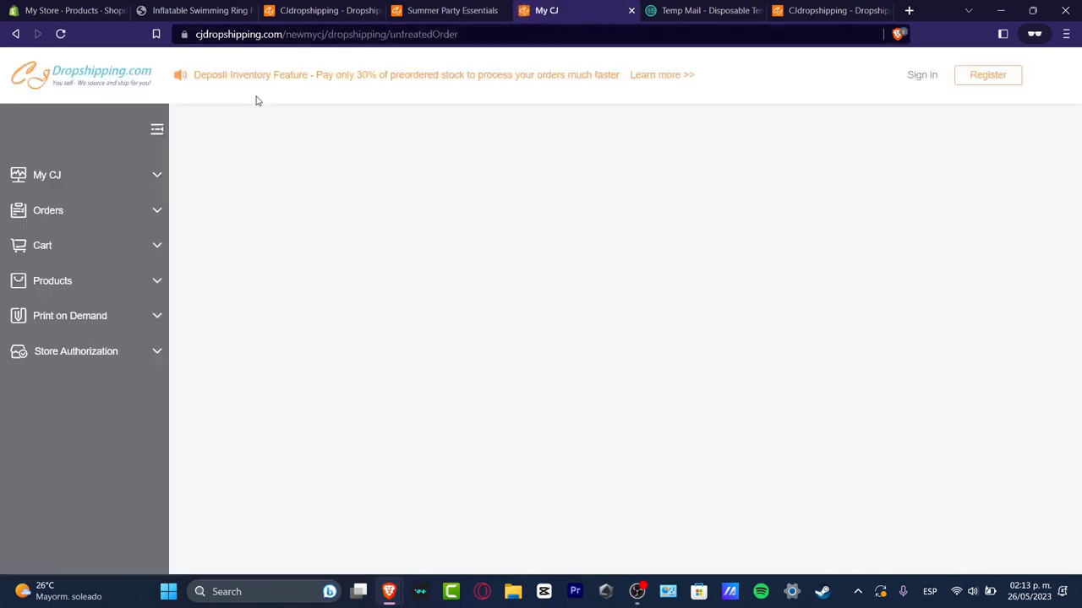
Return to the My CJ orders page and dismiss the Welcome to CJ message.
{"action": "left_click", "coordinate": [89, 8]}
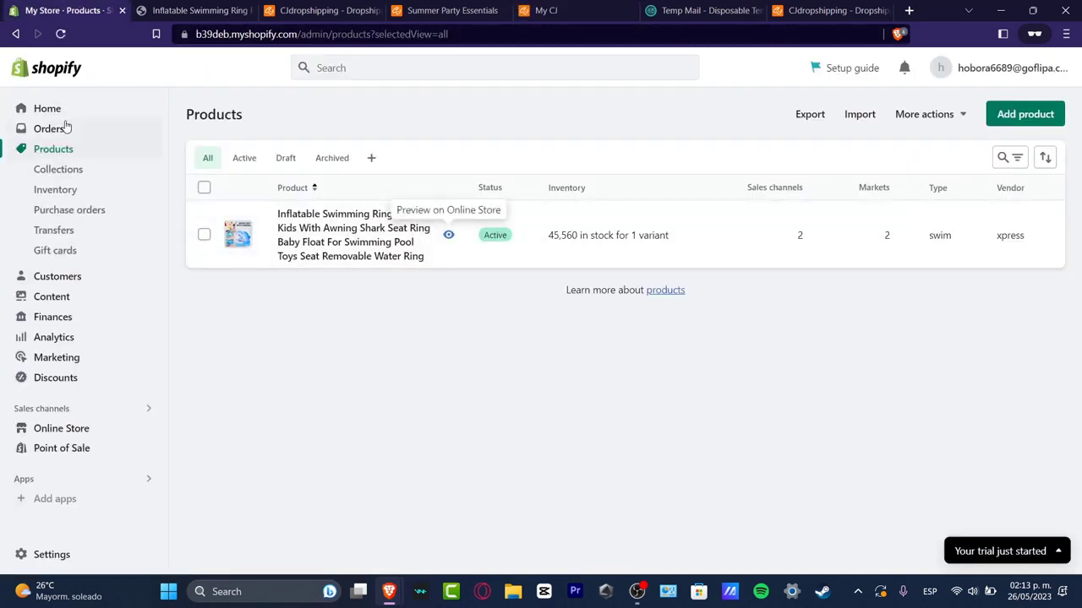
{"action": "left_click", "coordinate": [547, 10]}
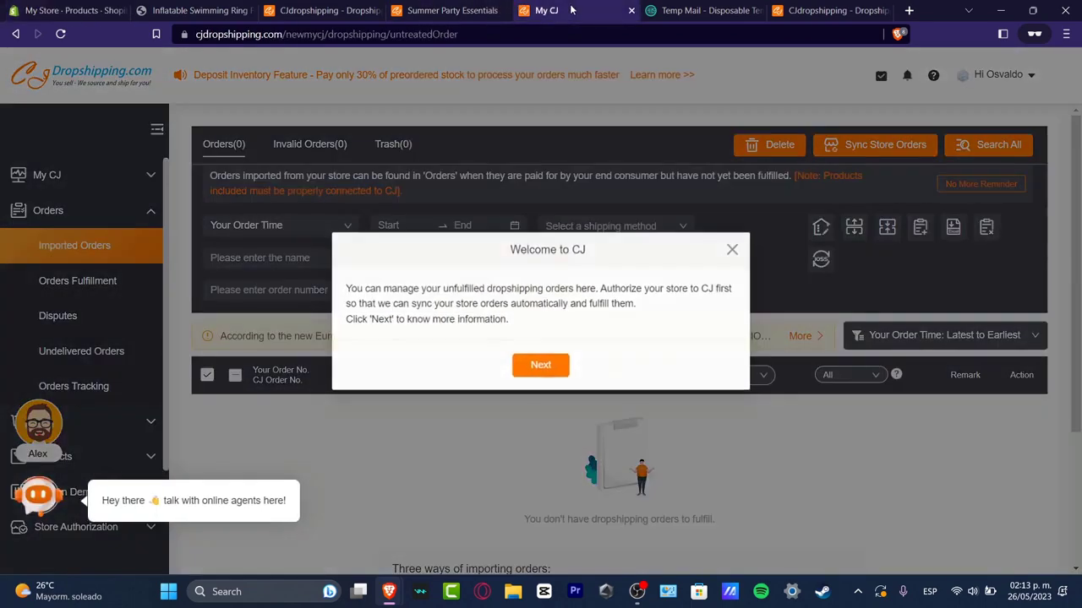
{"action": "left_click", "coordinate": [734, 249]}
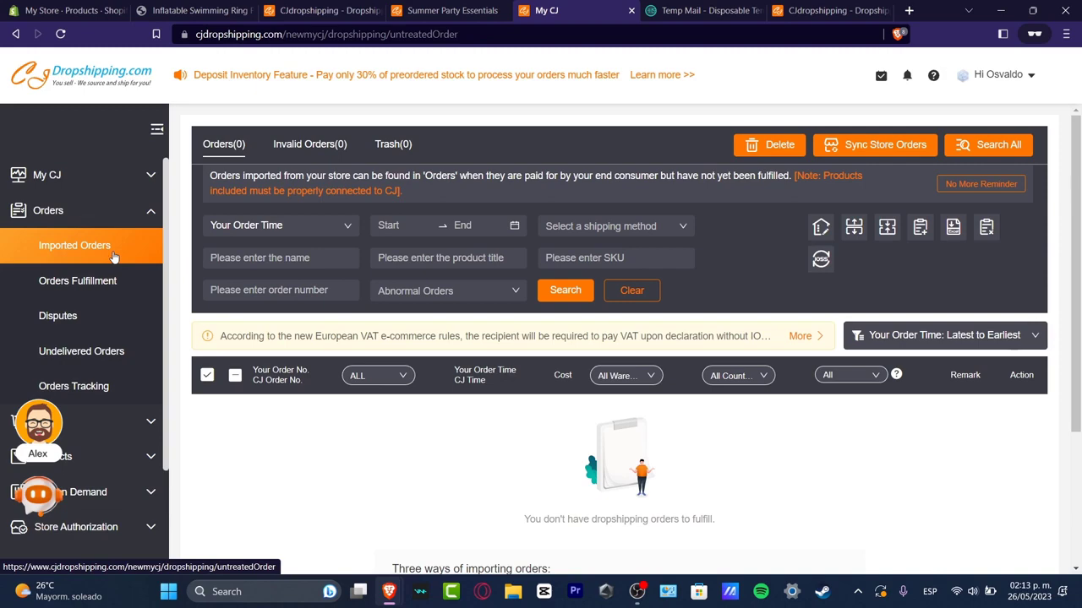
Confirm the imported and fulfillment order lists are empty, then return to Shopify Products.
{"action": "left_click", "coordinate": [116, 281]}
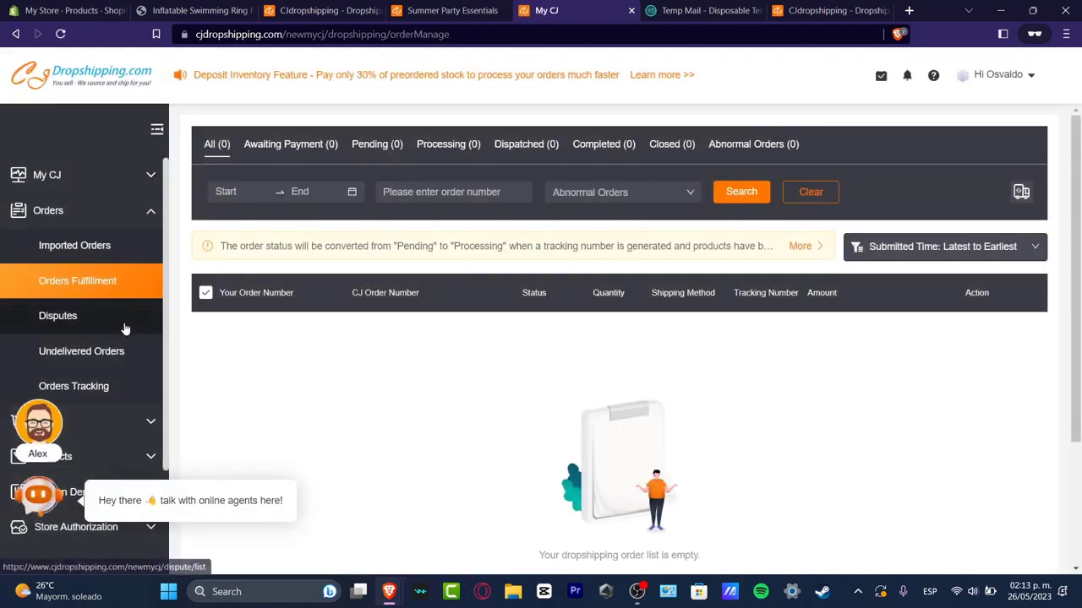
{"action": "scroll", "coordinate": [124, 328], "scroll_direction": "down", "scroll_amount": 2}
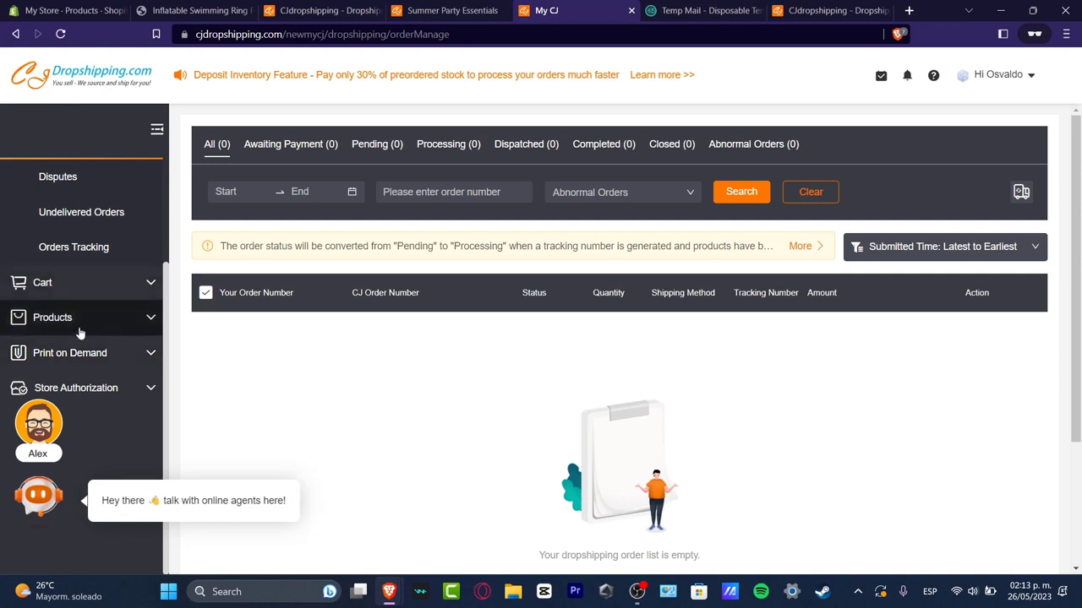
{"action": "scroll", "coordinate": [102, 397], "scroll_direction": "up", "scroll_amount": 3}
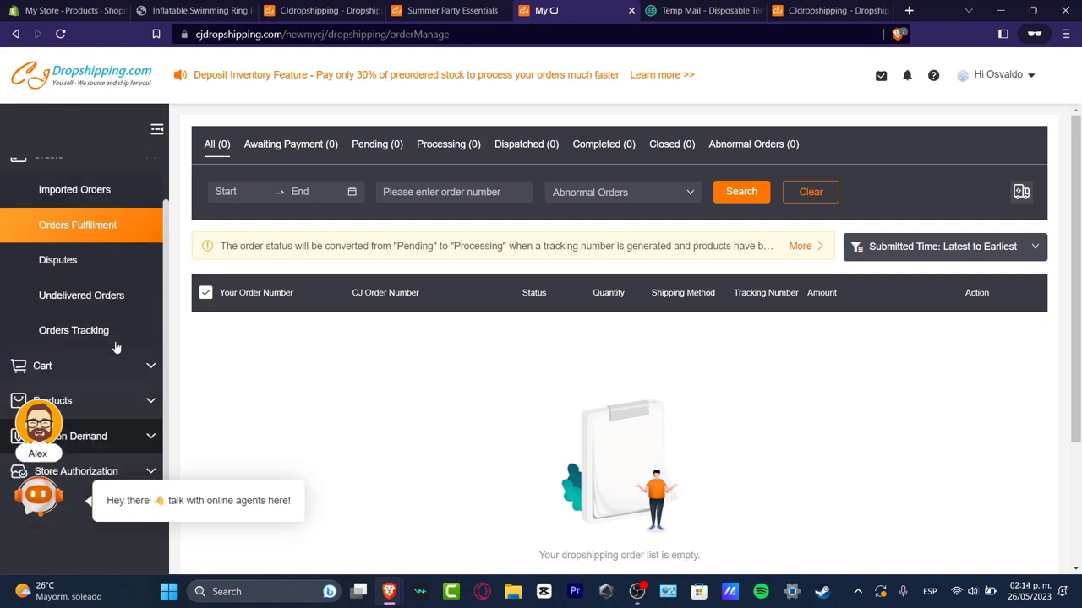
{"action": "left_click", "coordinate": [91, 247]}
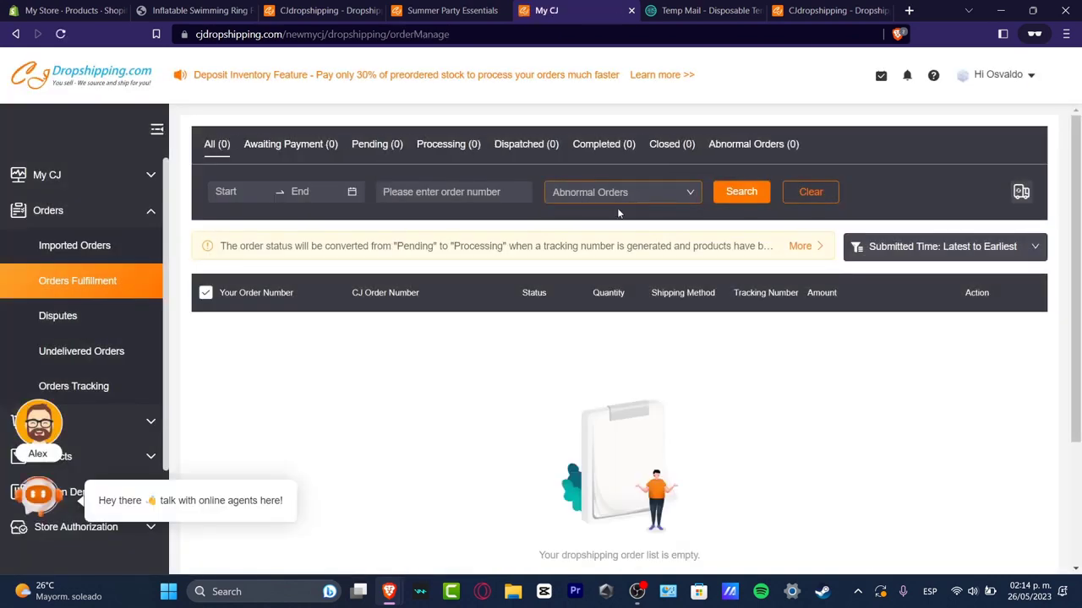
{"action": "key", "text": "ctrl+1"}
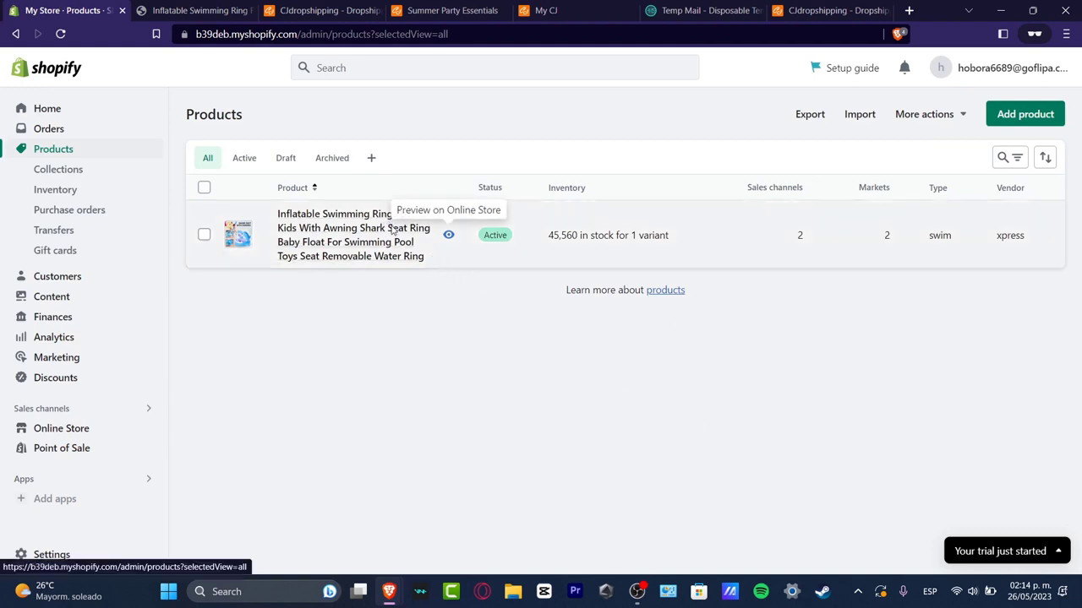
Browse the CJdropshipping home page and open the Computer & Office category.
{"action": "left_click", "coordinate": [320, 9]}
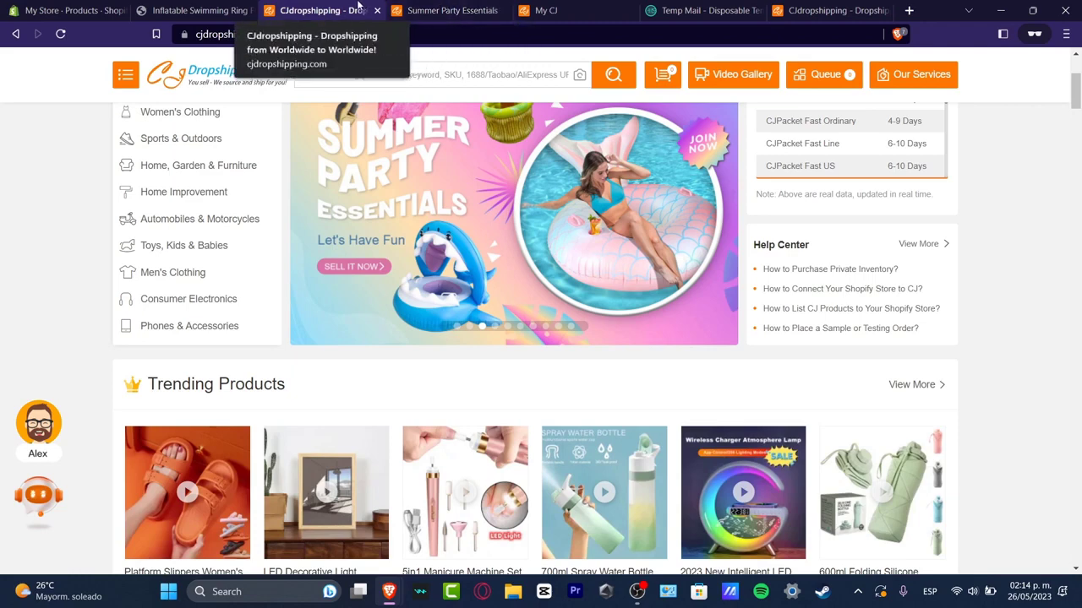
{"action": "scroll", "coordinate": [467, 201], "scroll_direction": "up", "scroll_amount": 3}
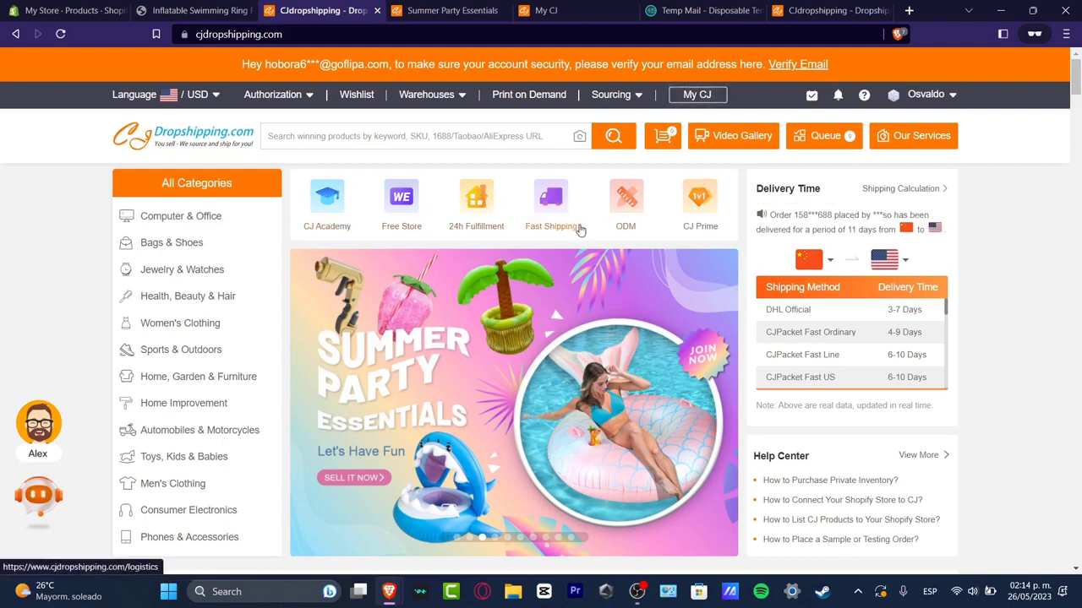
{"action": "scroll", "coordinate": [672, 240], "scroll_direction": "down", "scroll_amount": 3}
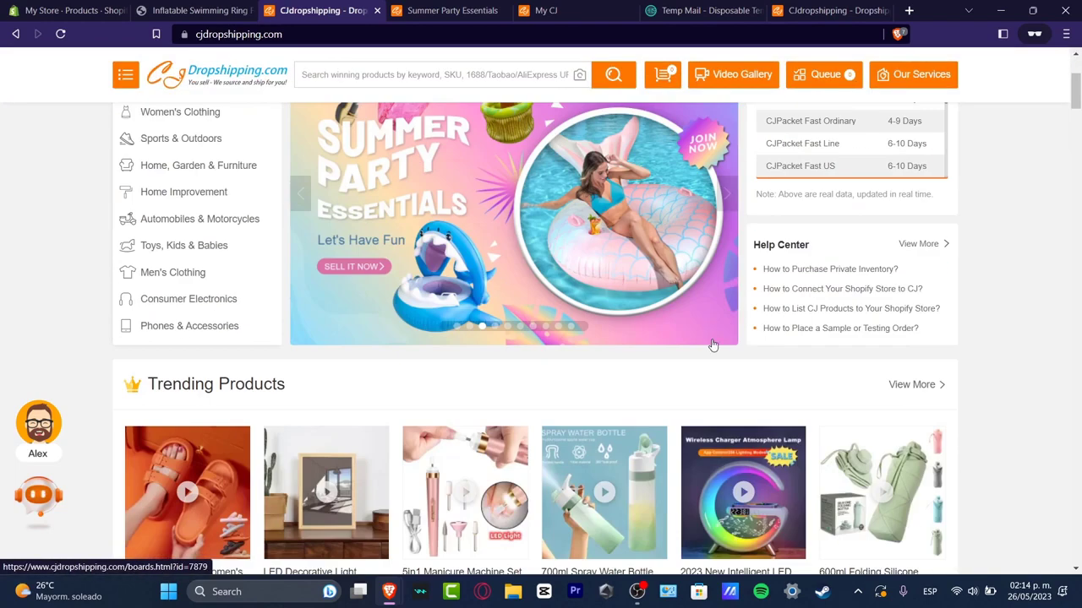
{"action": "scroll", "coordinate": [713, 345], "scroll_direction": "down", "scroll_amount": 3}
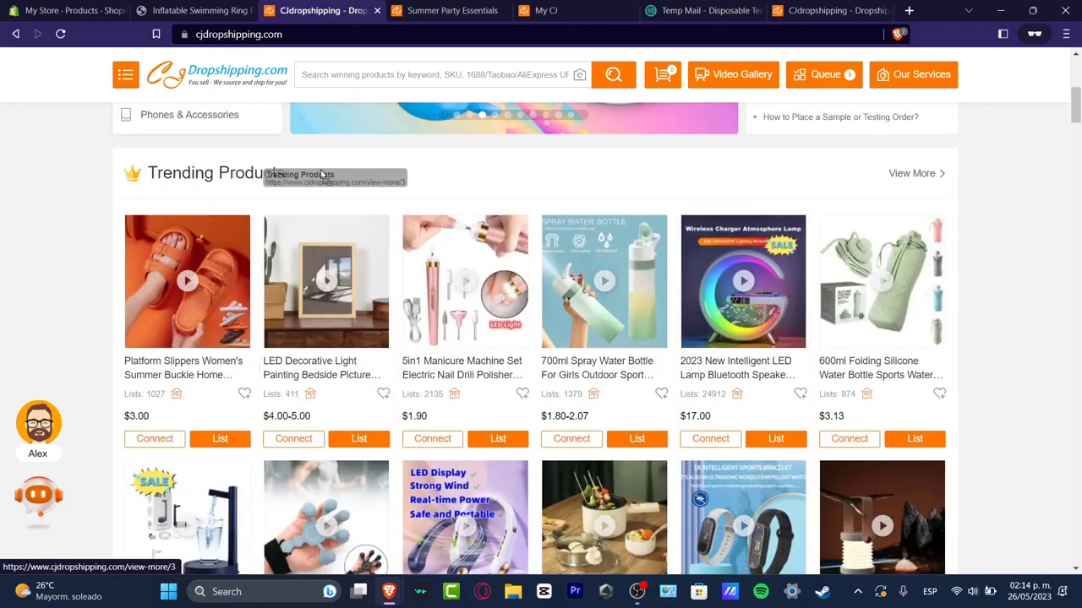
{"action": "scroll", "coordinate": [522, 211], "scroll_direction": "up", "scroll_amount": 6}
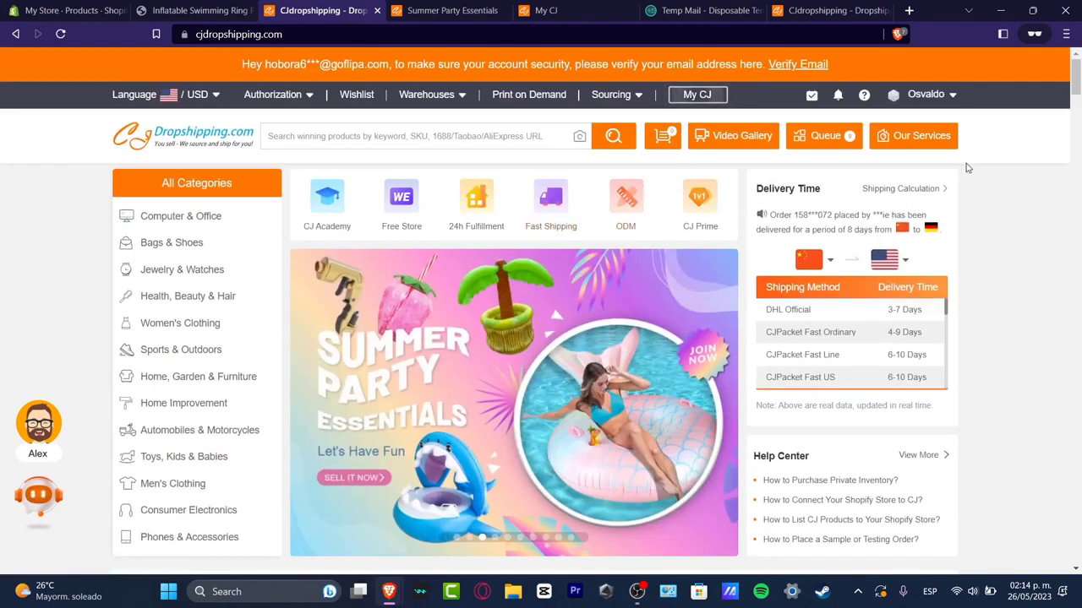
{"action": "left_click", "coordinate": [215, 217]}
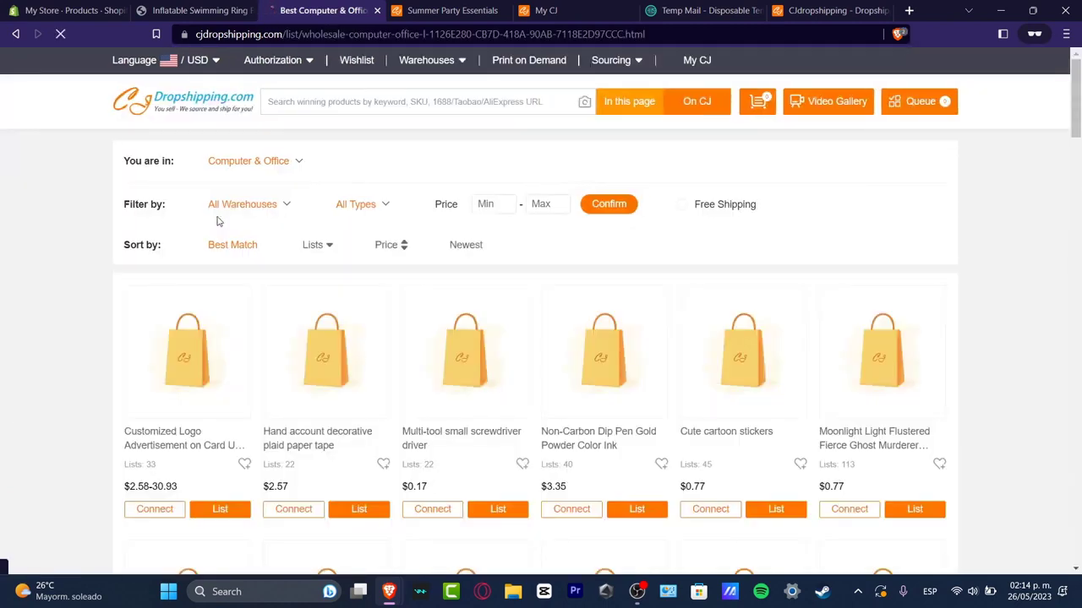
Filter Computer & Office to free shipping from the US Warehouse and review the 11 results.
{"action": "left_click", "coordinate": [681, 240]}
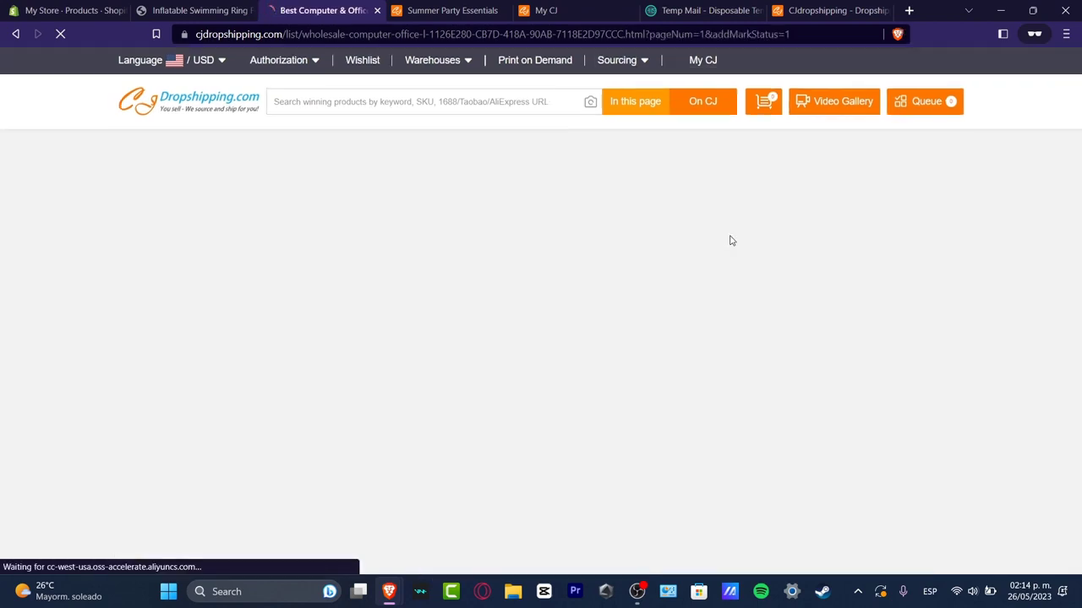
{"action": "left_click", "coordinate": [245, 239]}
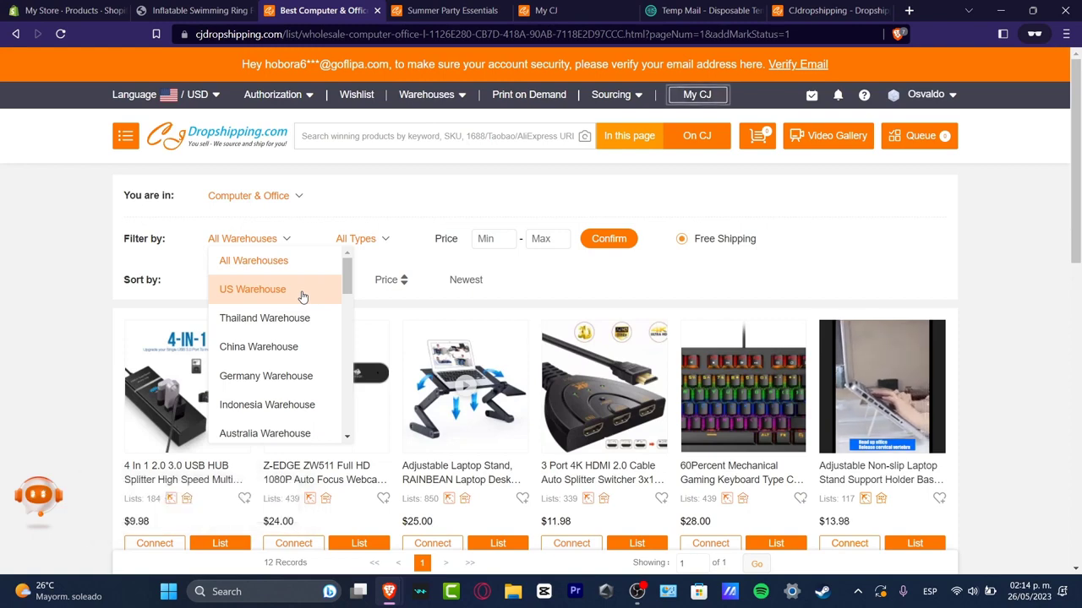
{"action": "left_click", "coordinate": [303, 291]}
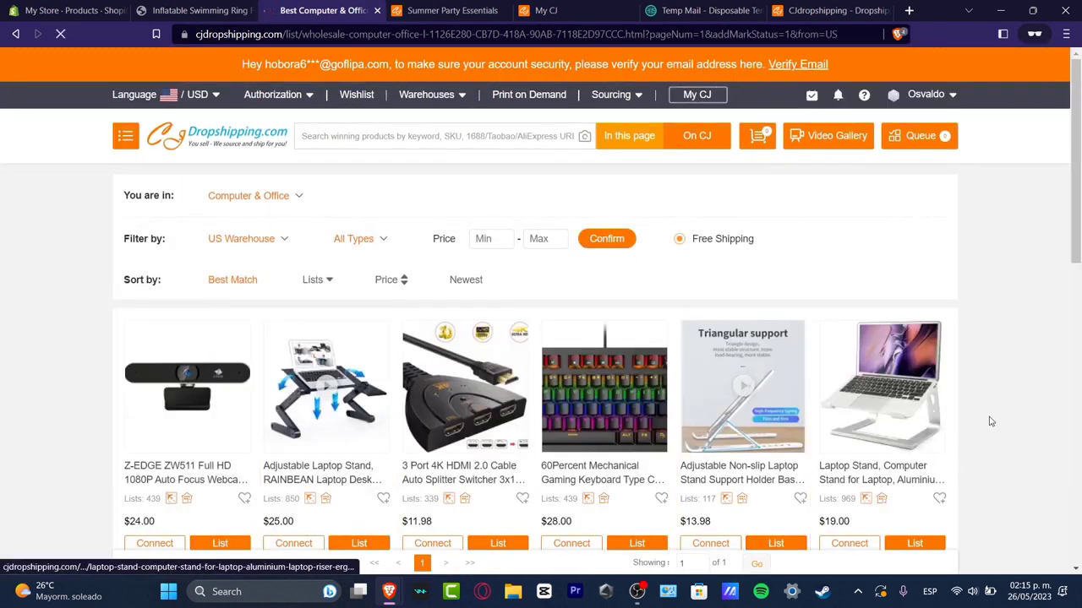
{"action": "scroll", "coordinate": [990, 420], "scroll_direction": "down", "scroll_amount": 3}
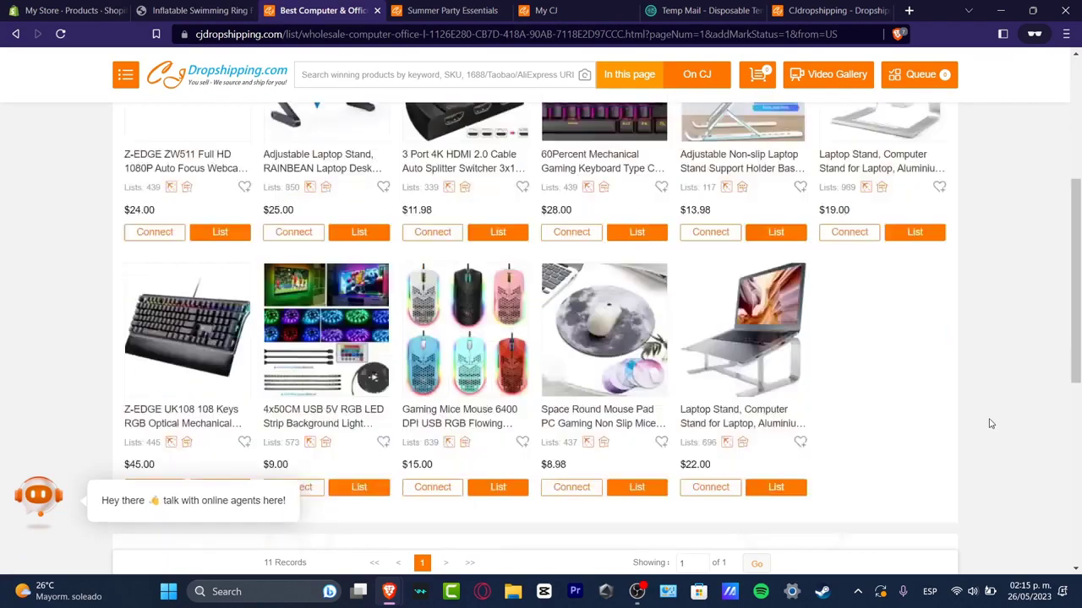
{"action": "scroll", "coordinate": [990, 423], "scroll_direction": "down", "scroll_amount": 2}
{"action": "scroll", "coordinate": [992, 423], "scroll_direction": "up", "scroll_amount": 5}
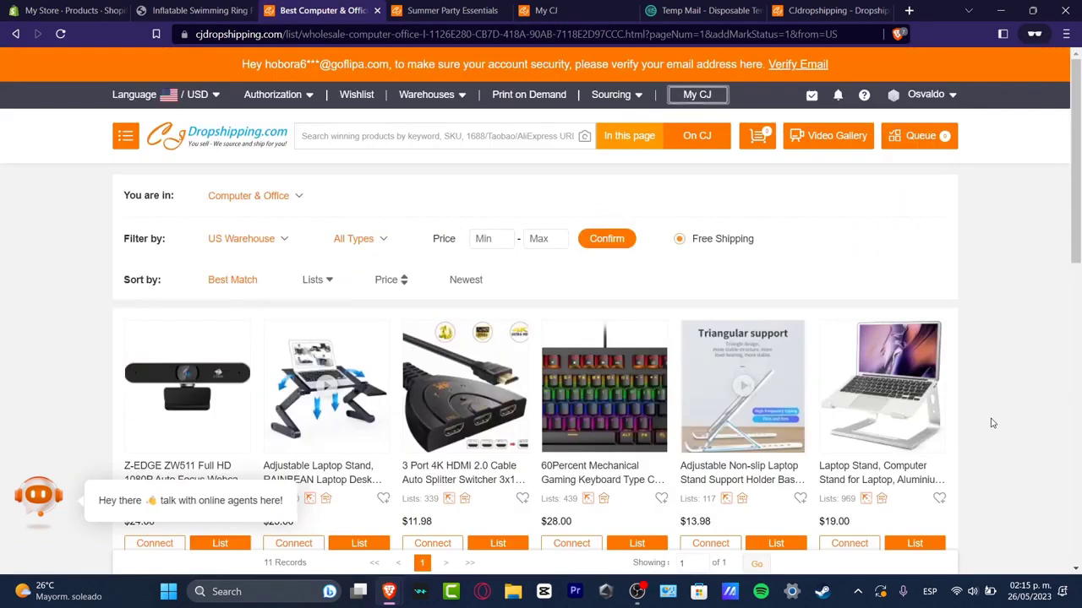
{"action": "scroll", "coordinate": [993, 424], "scroll_direction": "down", "scroll_amount": 2}
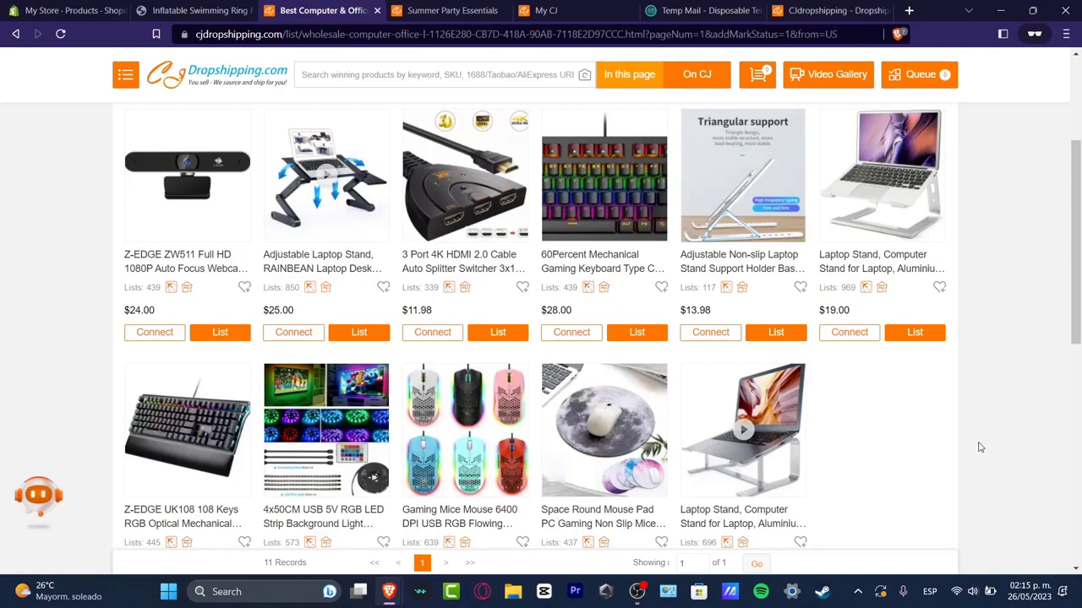
{"action": "scroll", "coordinate": [980, 447], "scroll_direction": "up", "scroll_amount": 2}
Browse the Authorization dropdown's list of store platforms, starting with Shopify.
{"action": "mouse_move", "coordinate": [283, 99]}
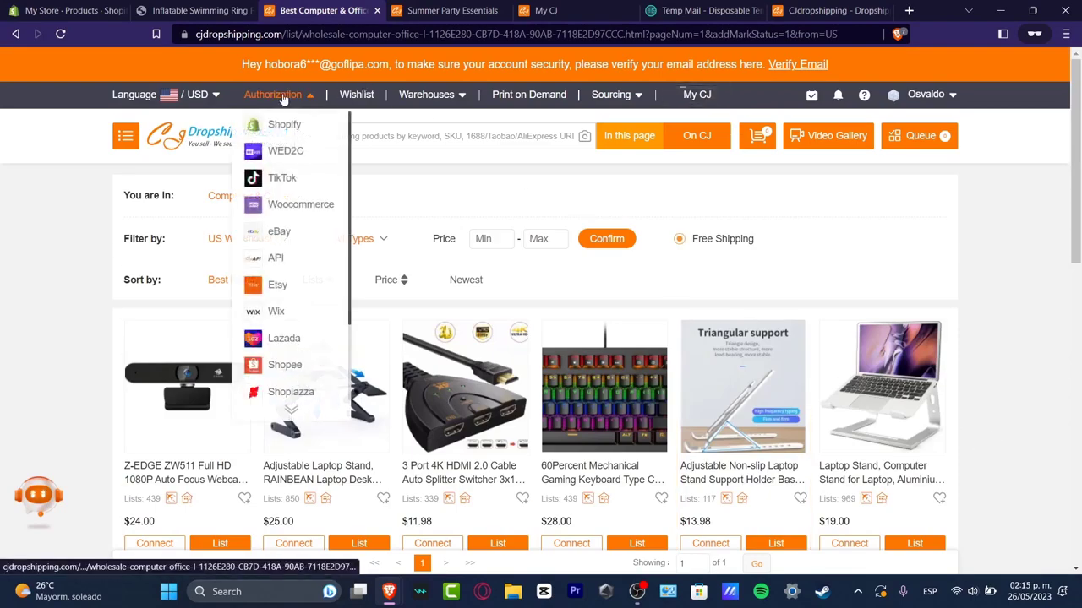
{"action": "scroll", "coordinate": [321, 245], "scroll_direction": "down", "scroll_amount": 2}
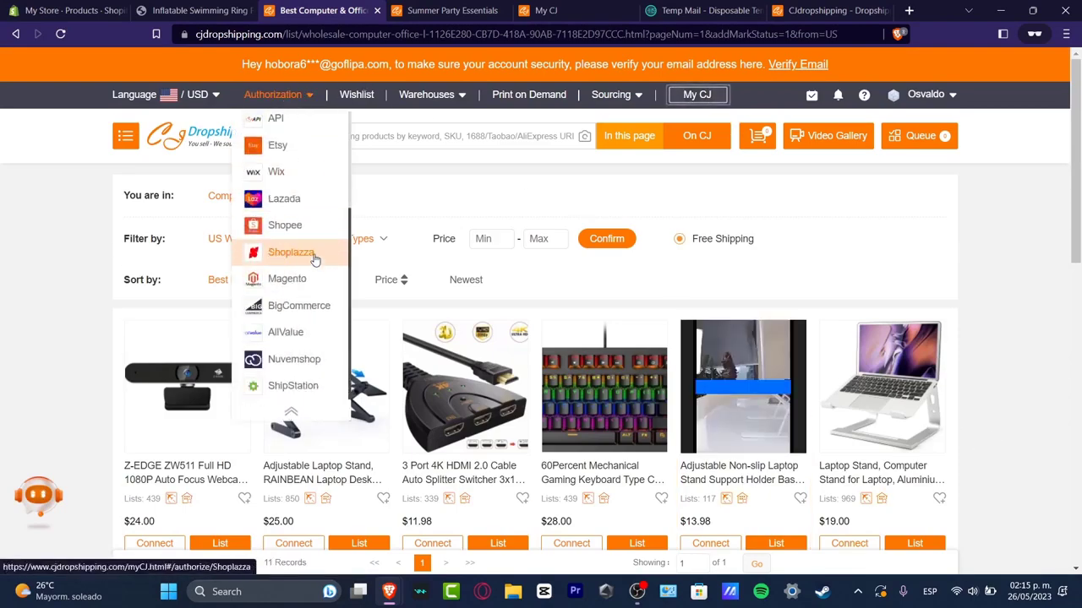
{"action": "scroll", "coordinate": [312, 261], "scroll_direction": "up", "scroll_amount": 2}
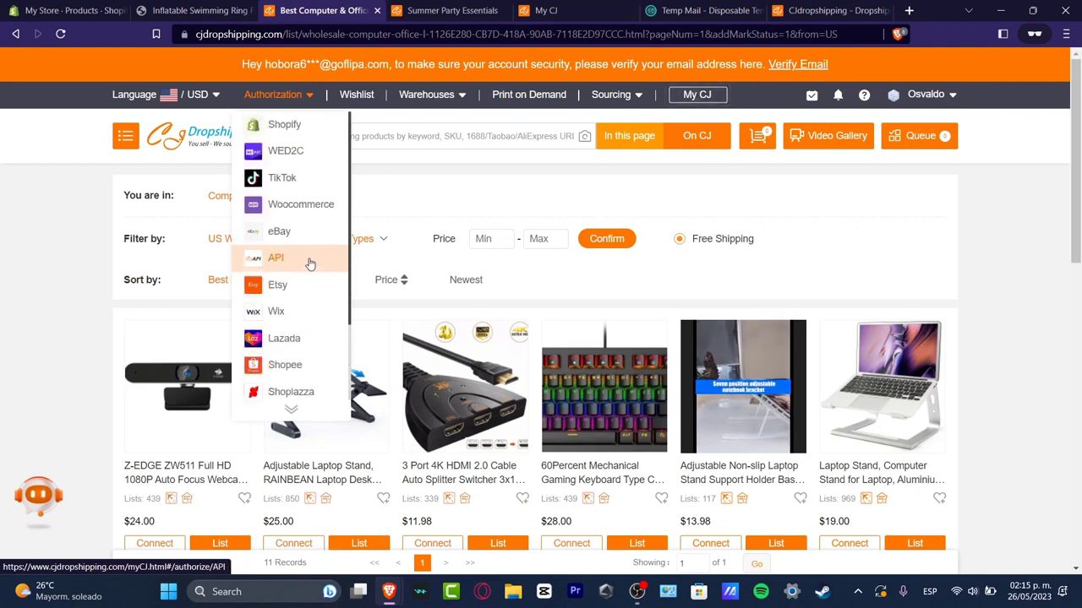